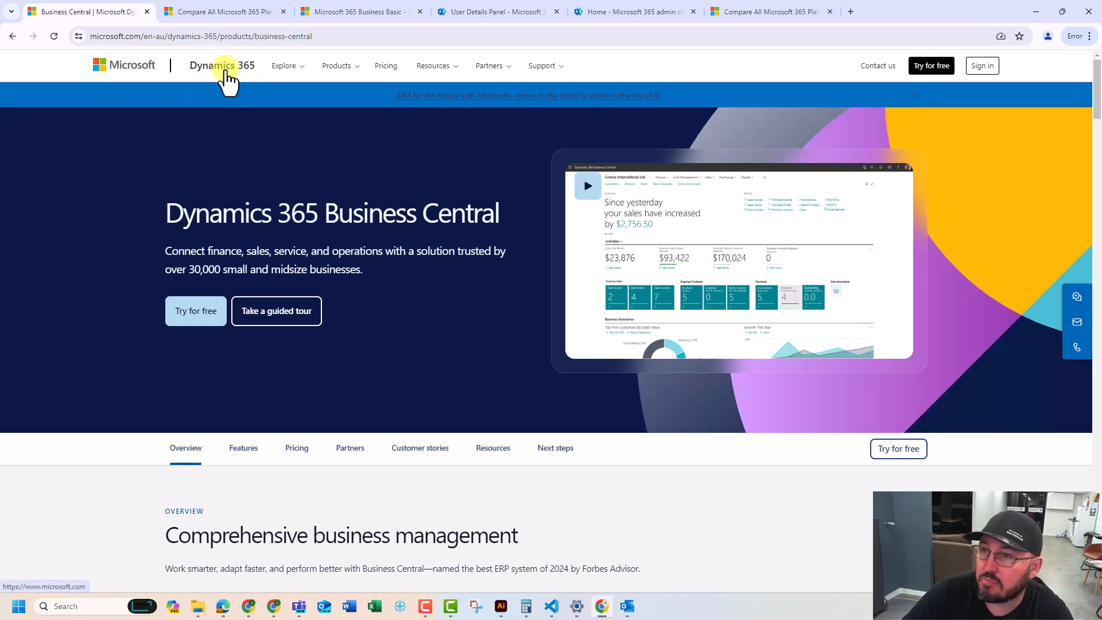
click(14, 35)
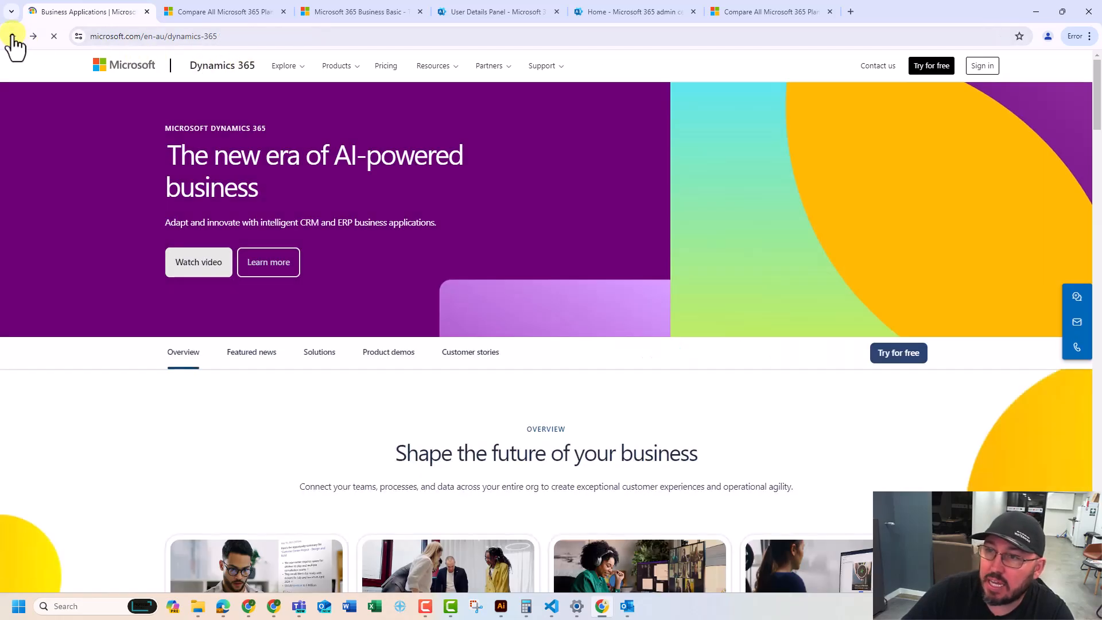
click(113, 36)
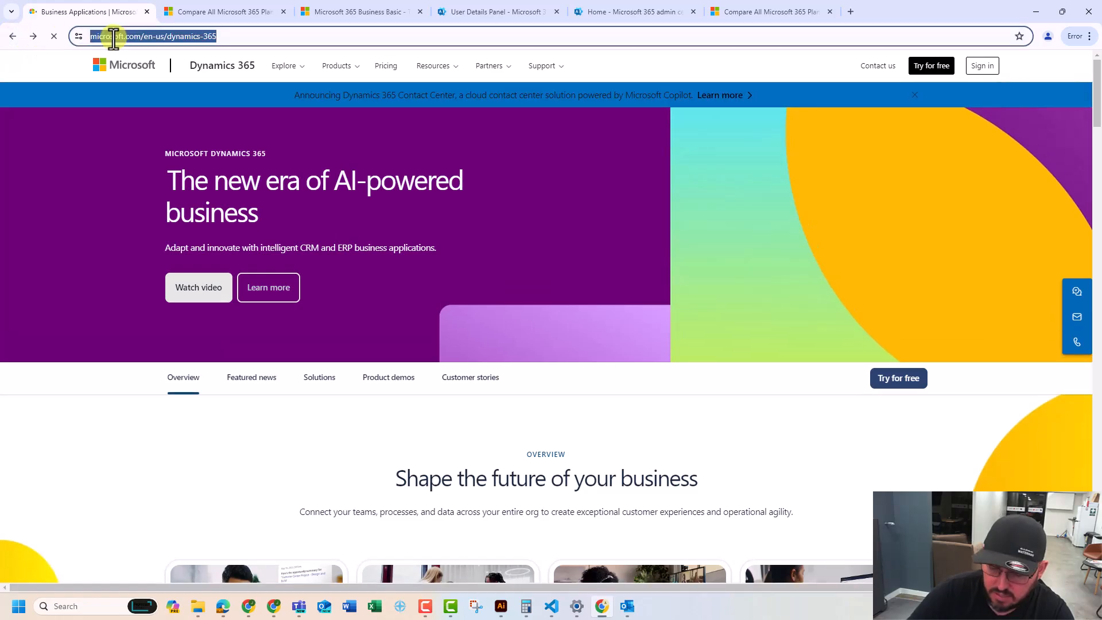
text(dynami)
key(Return)
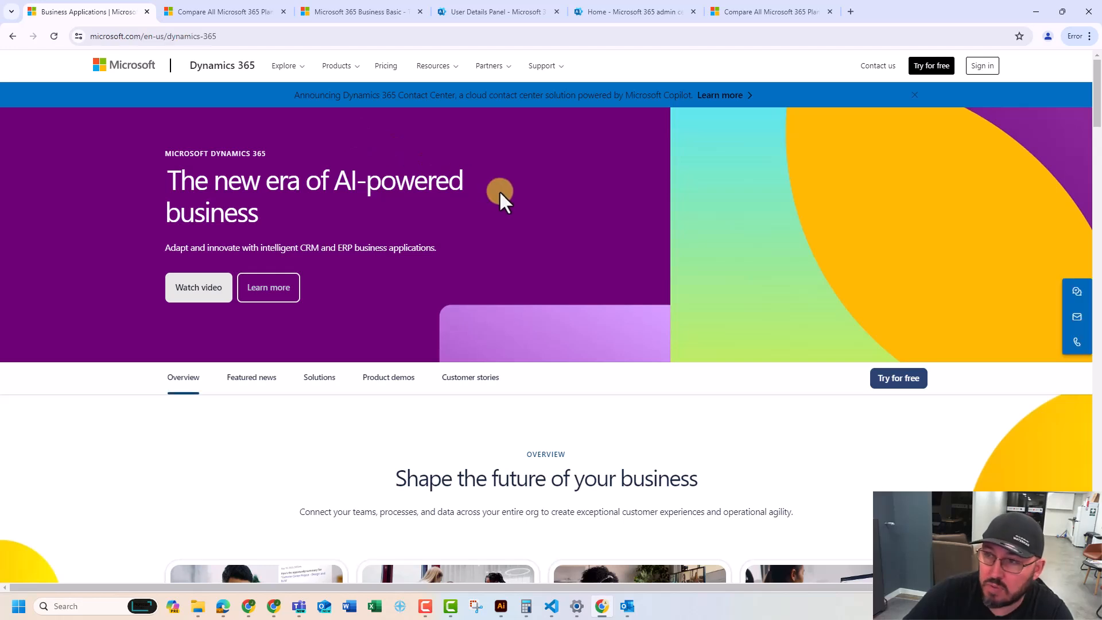
click(158, 37)
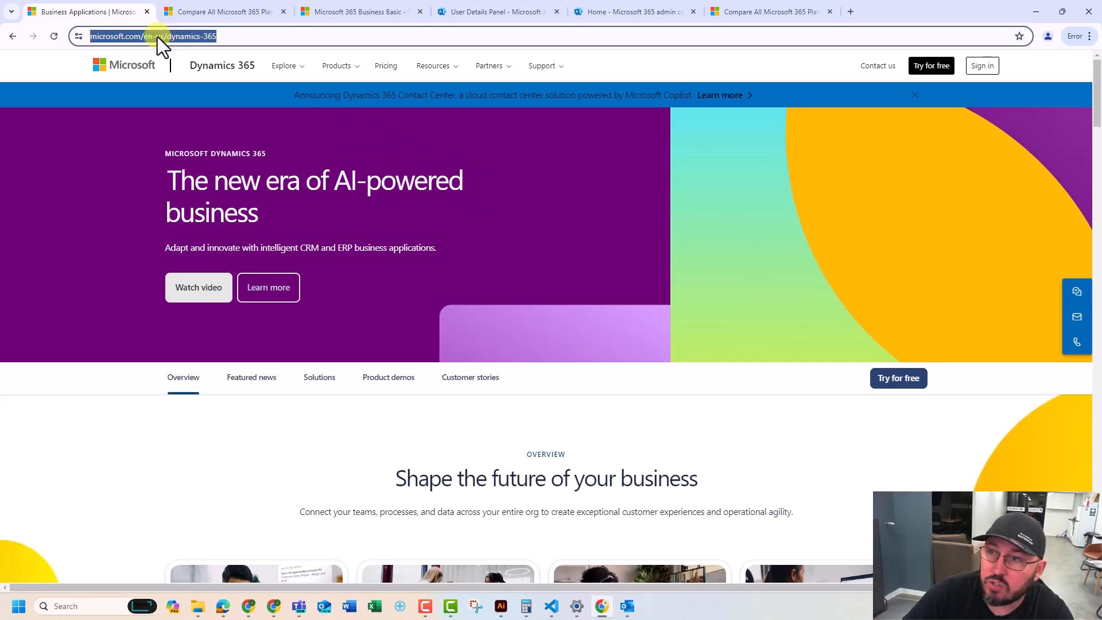
click(201, 36)
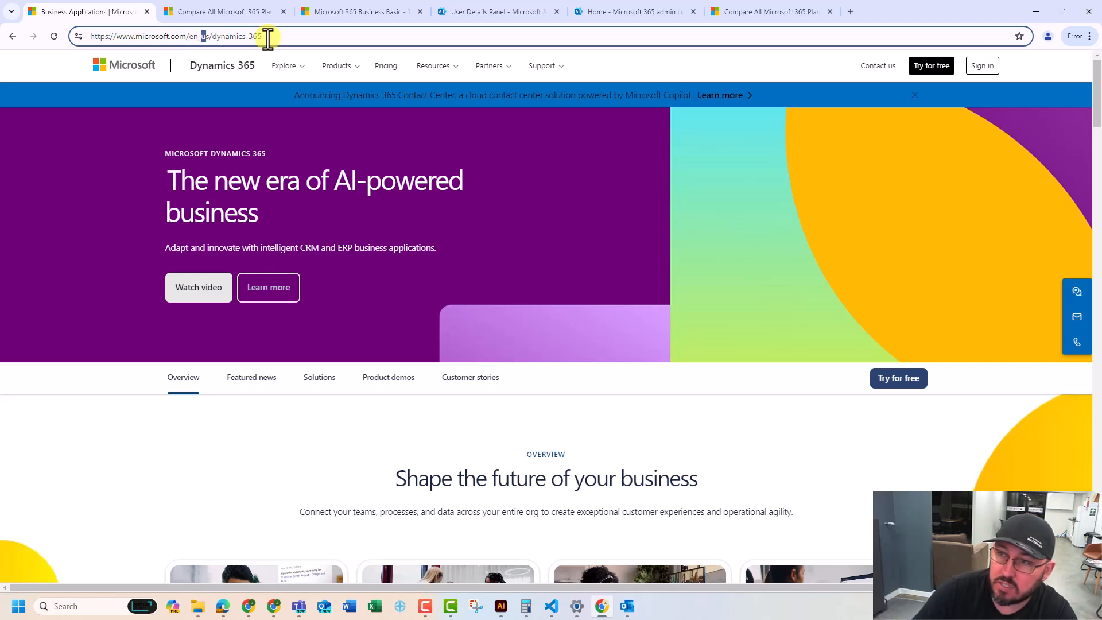
text(au)
key(Return)
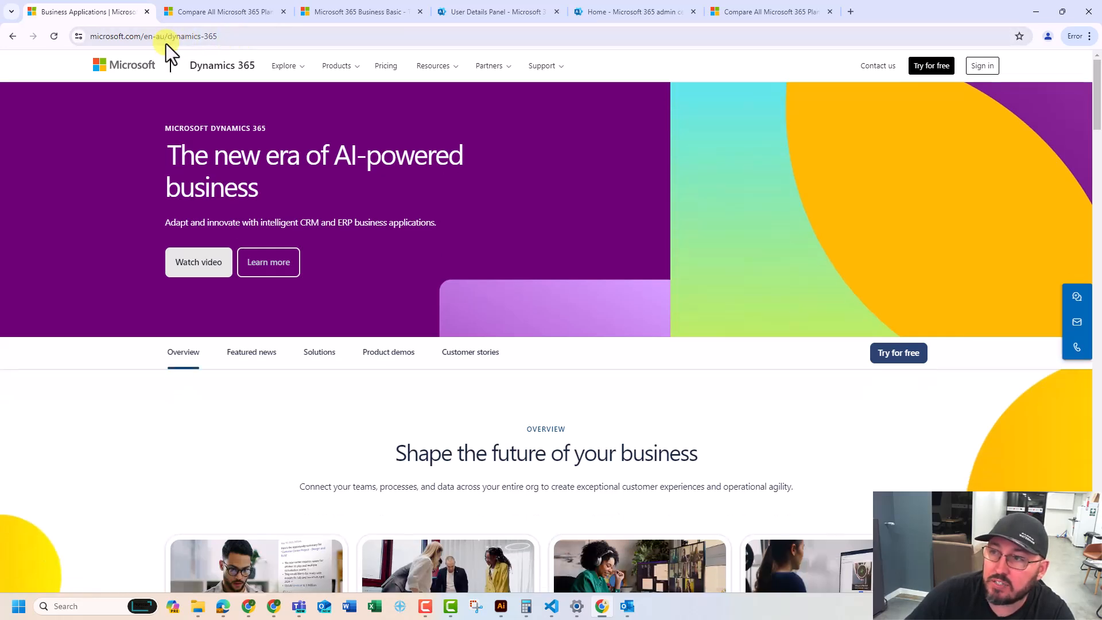
Show the Business Central product page, then the Microsoft 365 business plans comparison with Australian prices.
click(338, 69)
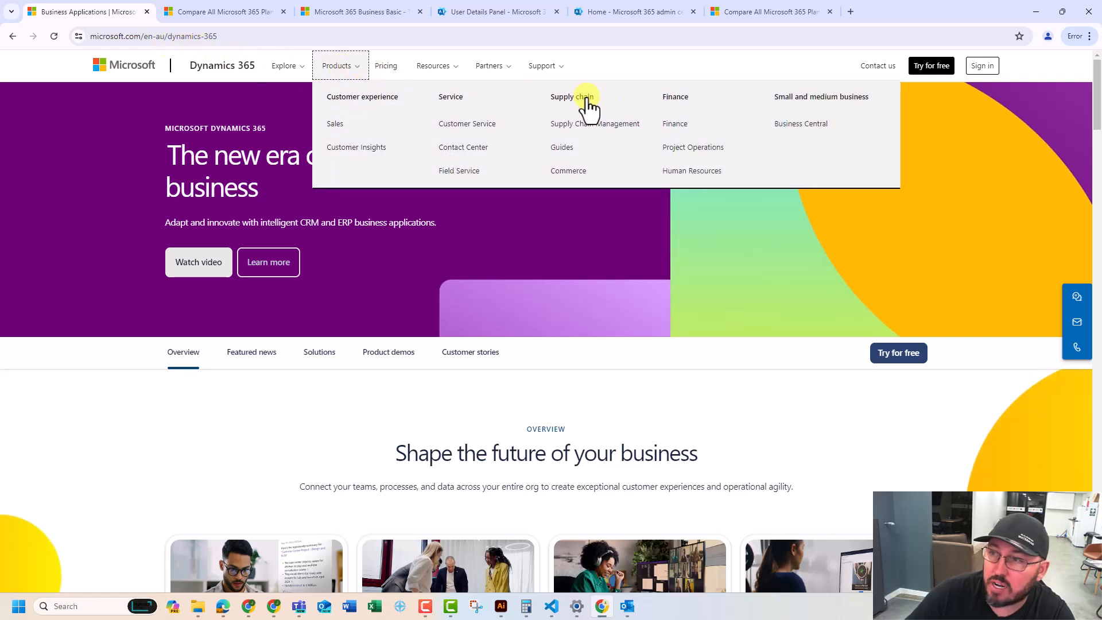
click(810, 126)
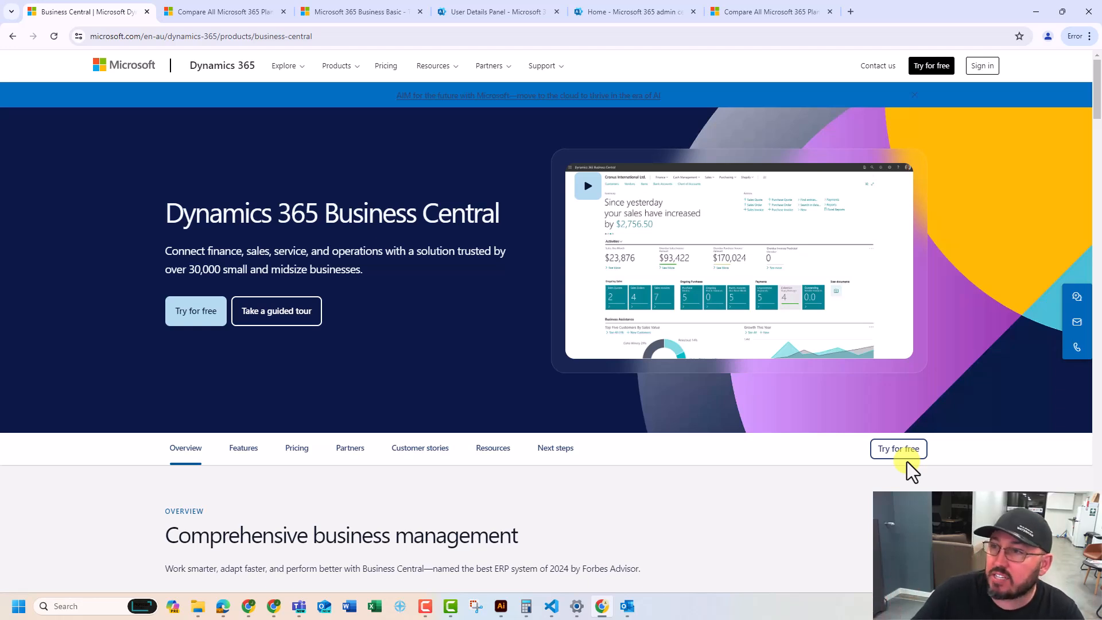
click(239, 19)
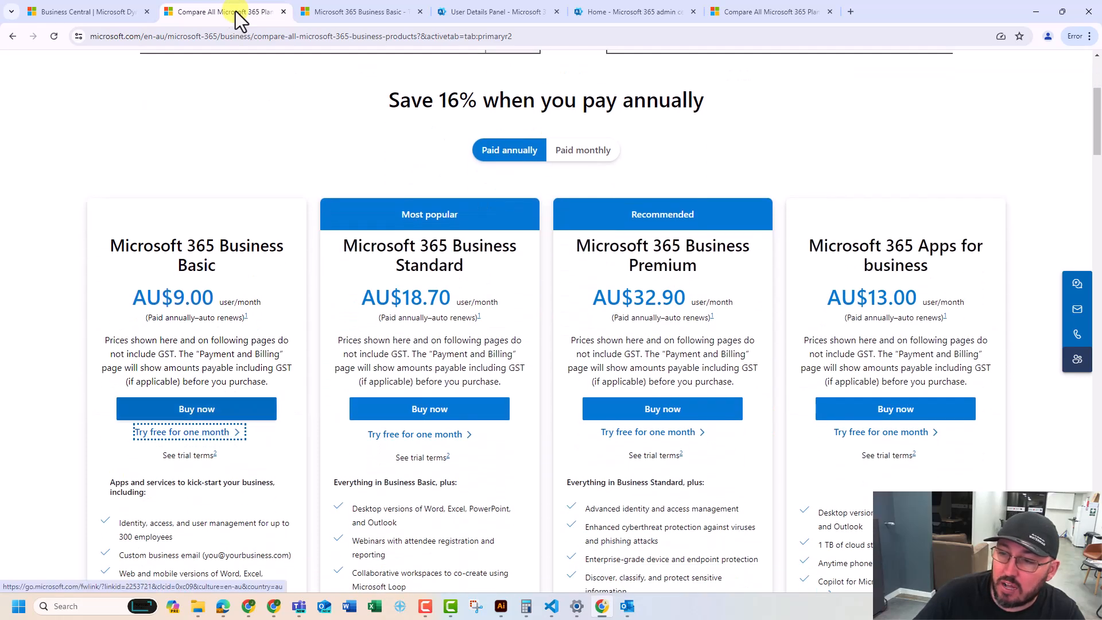
Highlight the AU$9.00 Business Basic price, then show the trial signup ending in error 43881.
drag(135, 353, 214, 353)
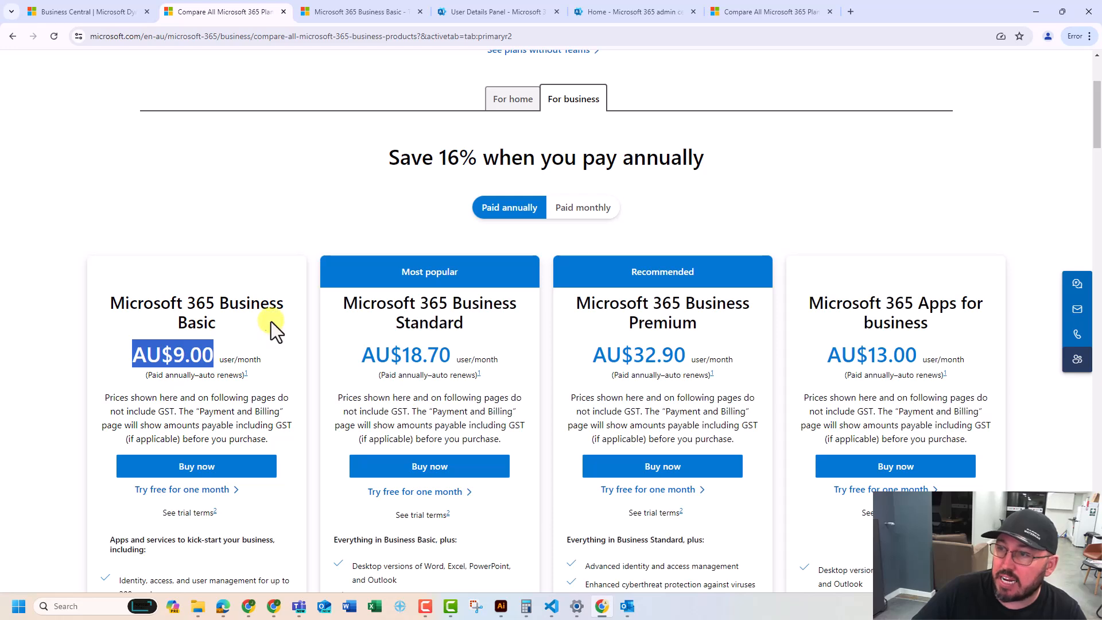
click(354, 17)
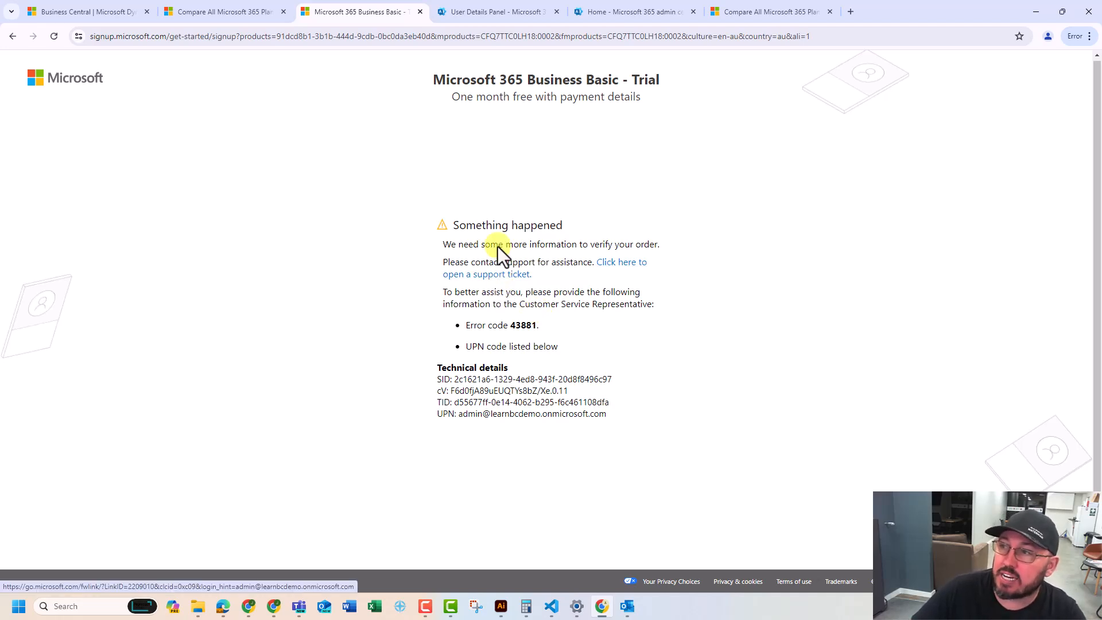
Compare the signup error with the admin center's Active users list showing a Business Basic license.
click(480, 17)
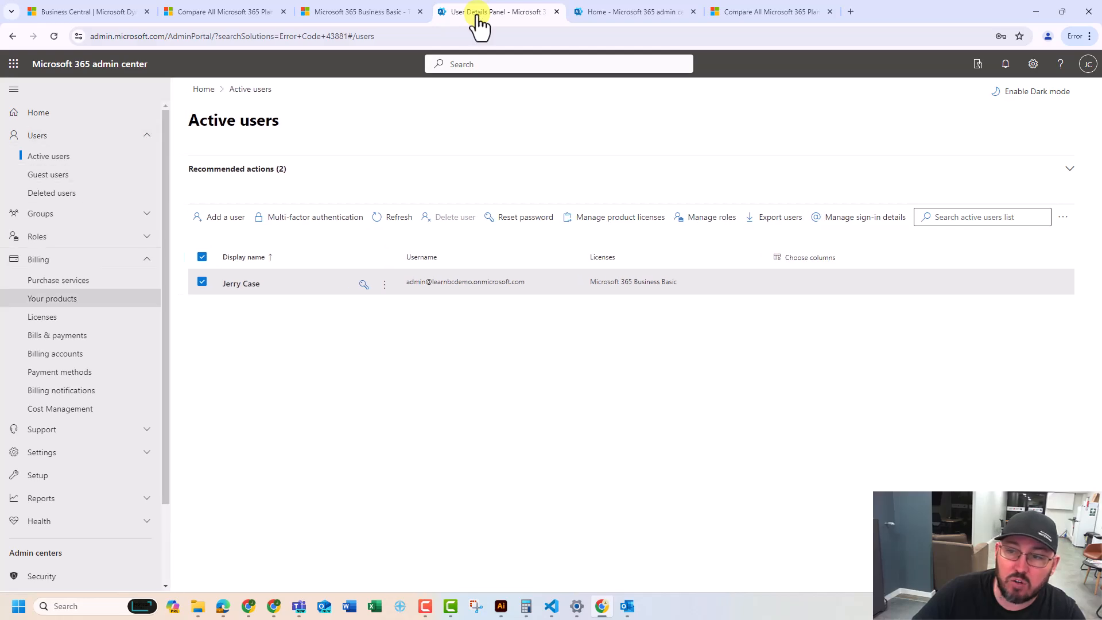
click(355, 11)
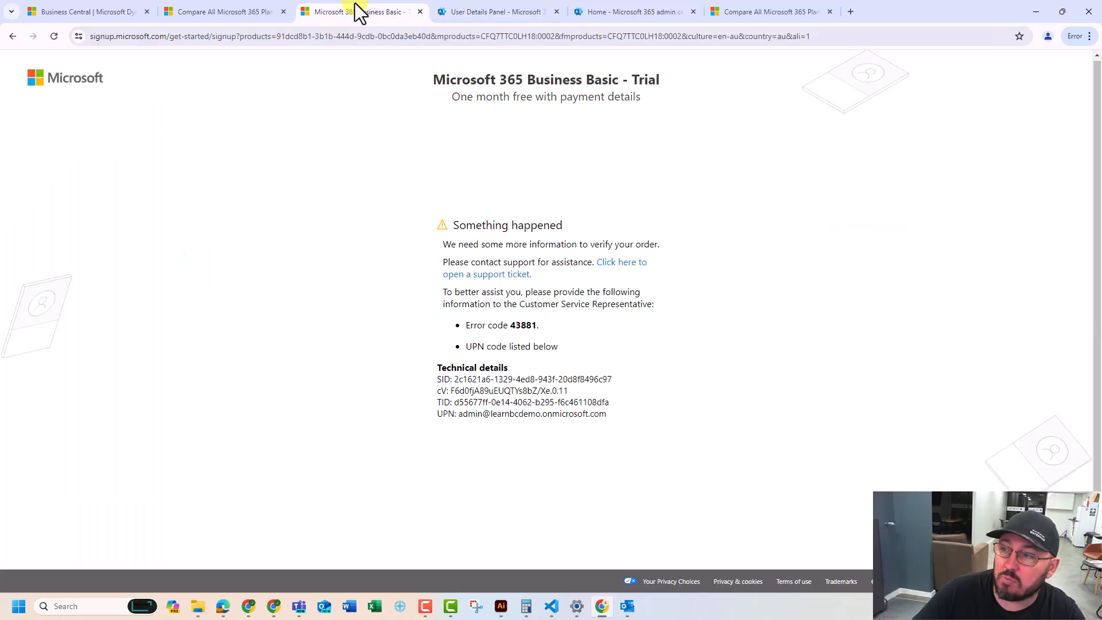
click(469, 12)
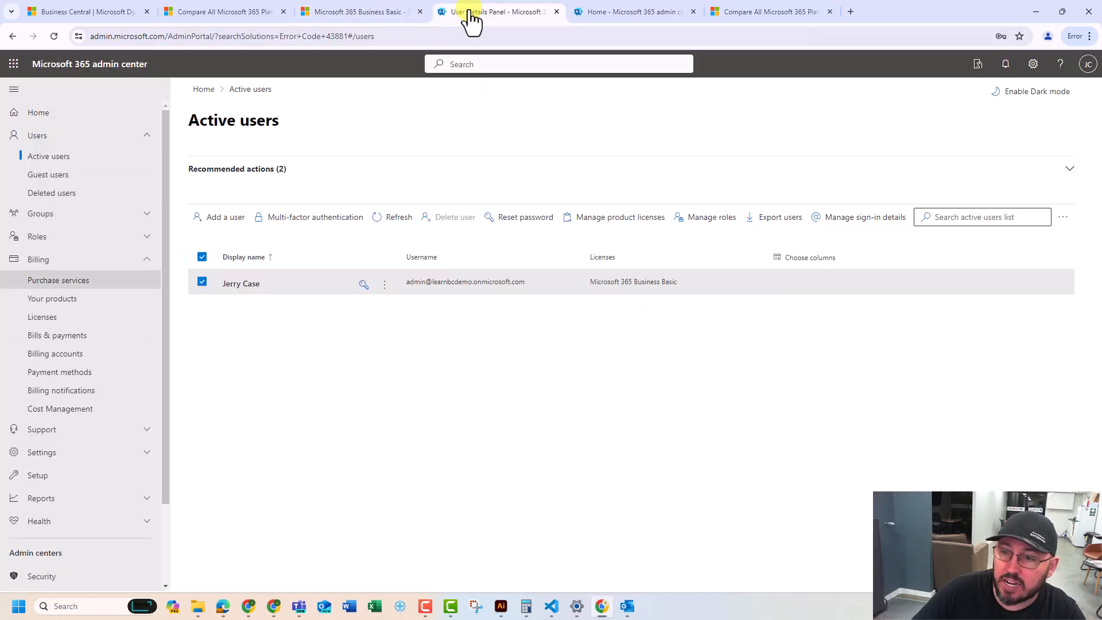
Search Purchase services for 'basic' and show Microsoft 365 Business Basic's product details.
click(57, 292)
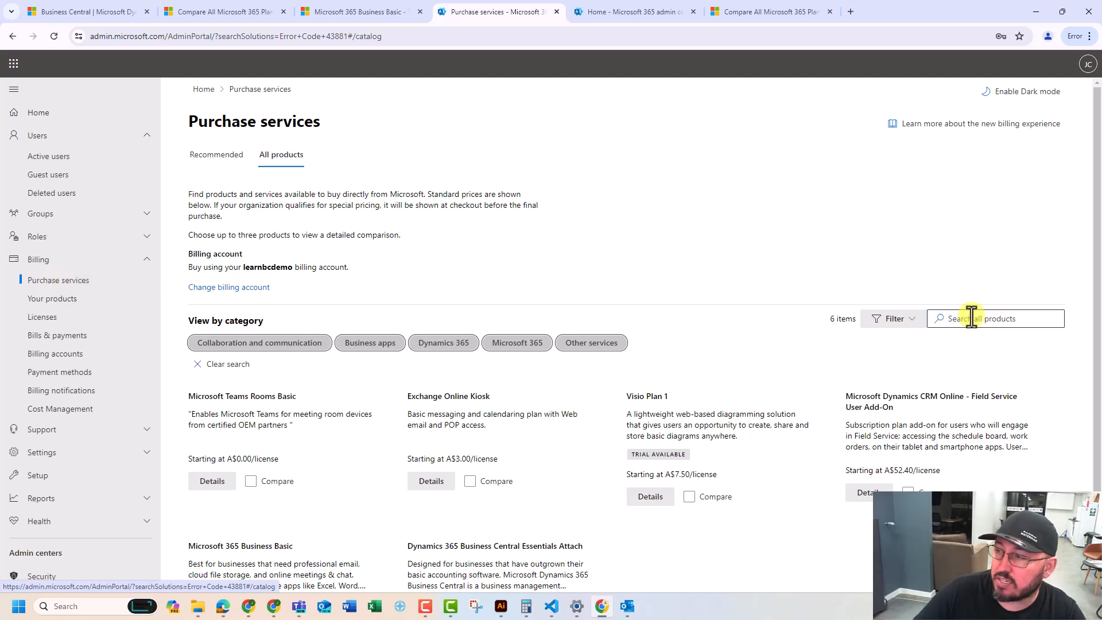
click(972, 318)
text(b)
key(BackSpace)
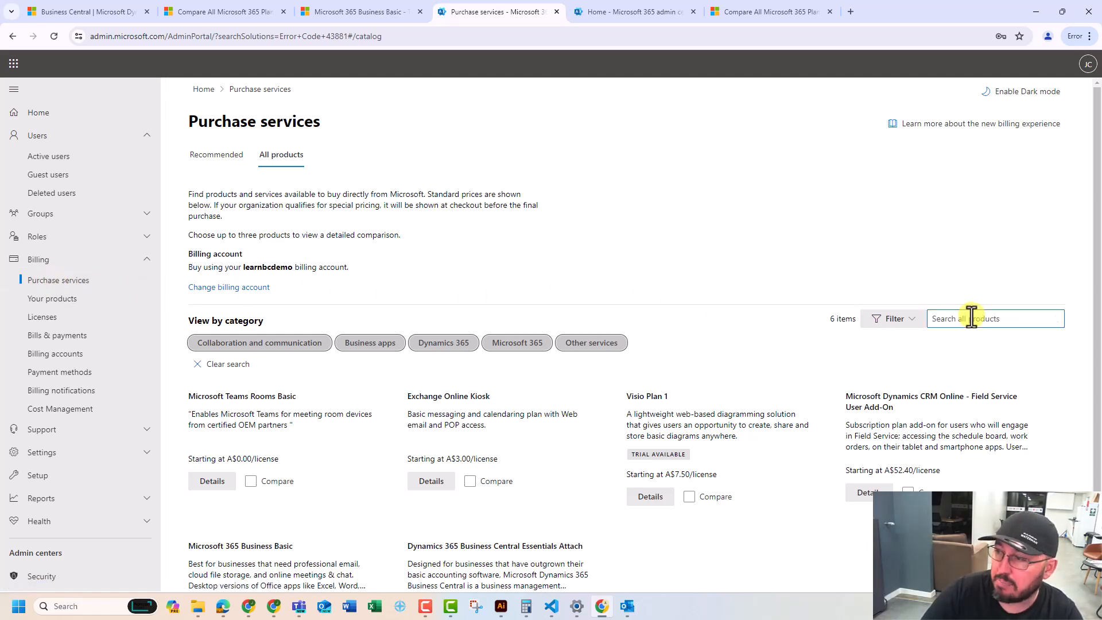
text(basic)
key(Return)
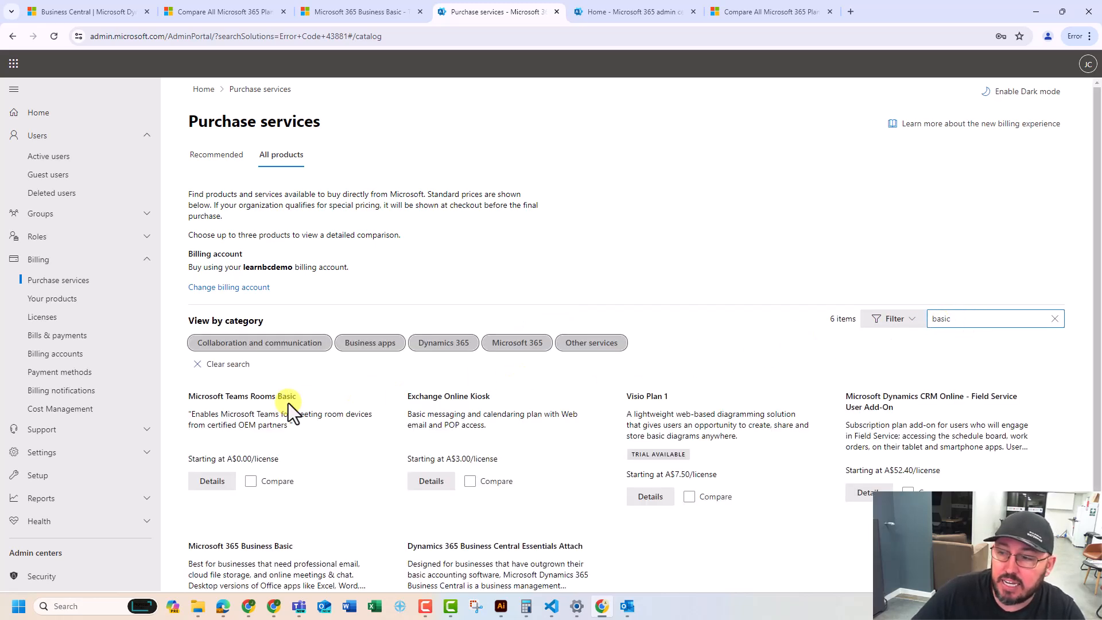
scroll(289, 403, down, 1)
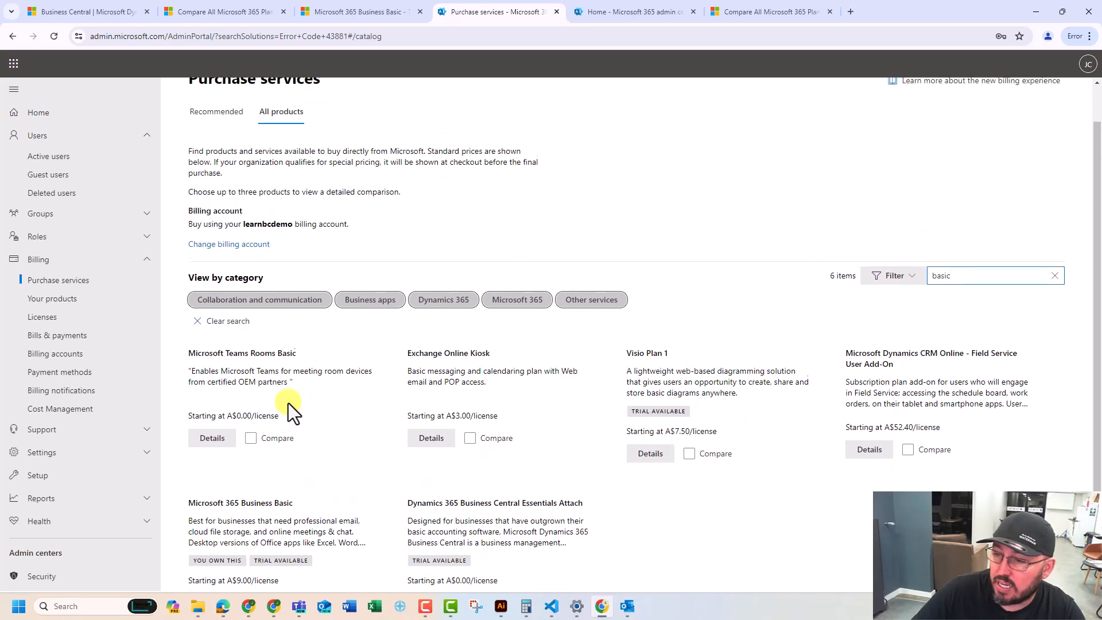
scroll(289, 403, down, 1)
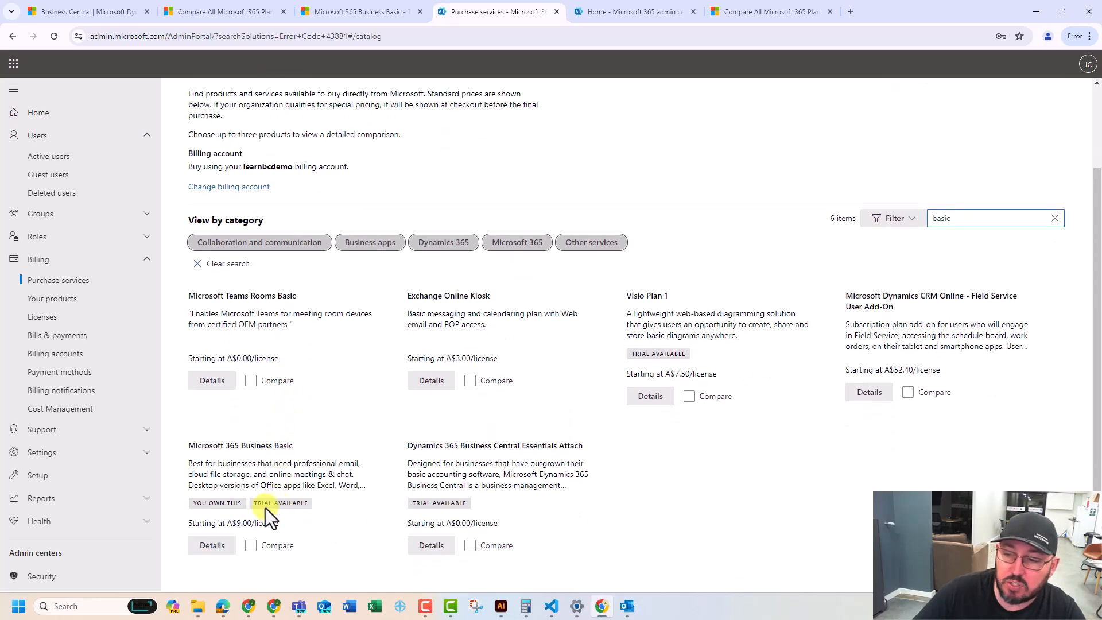
click(214, 551)
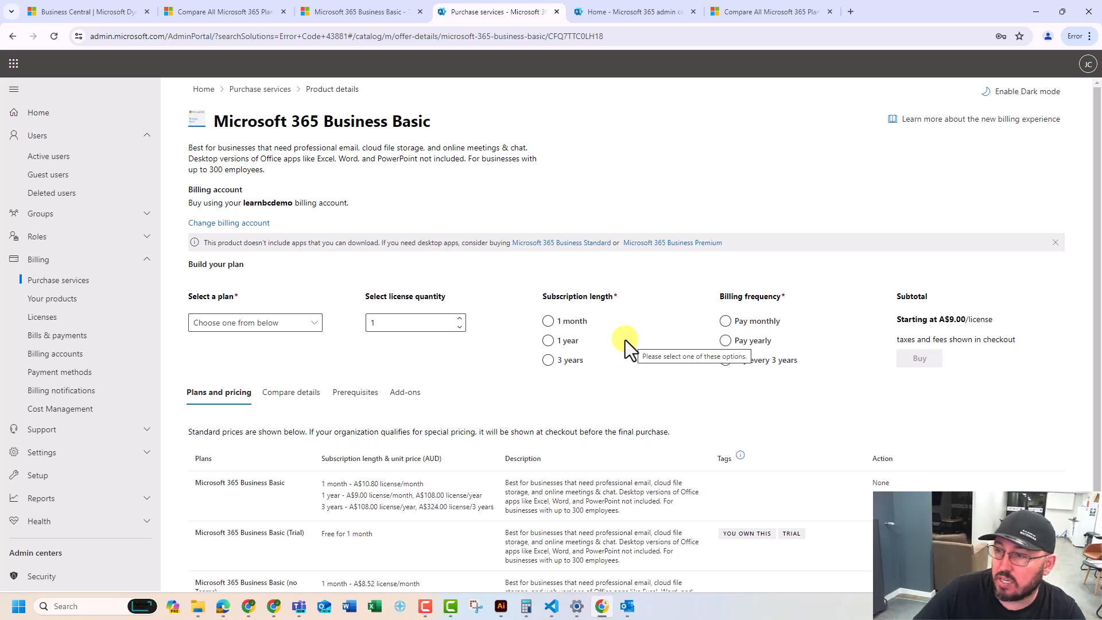
Choose the Microsoft 365 Business Basic (Trial) plan, flagged ineligible, then return to the admin home.
click(297, 324)
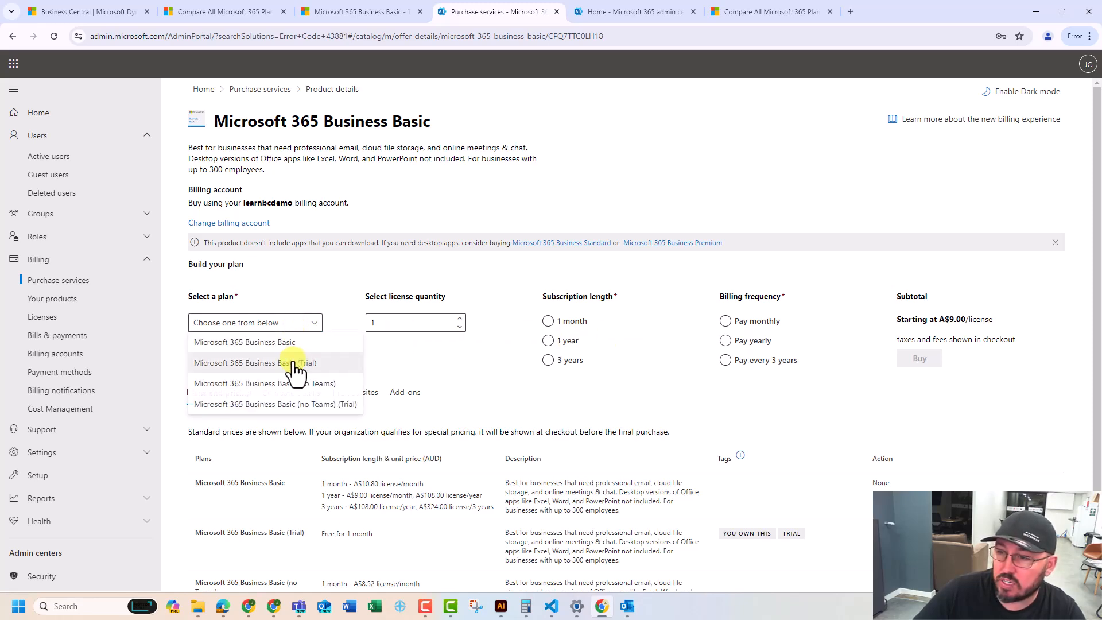
click(296, 369)
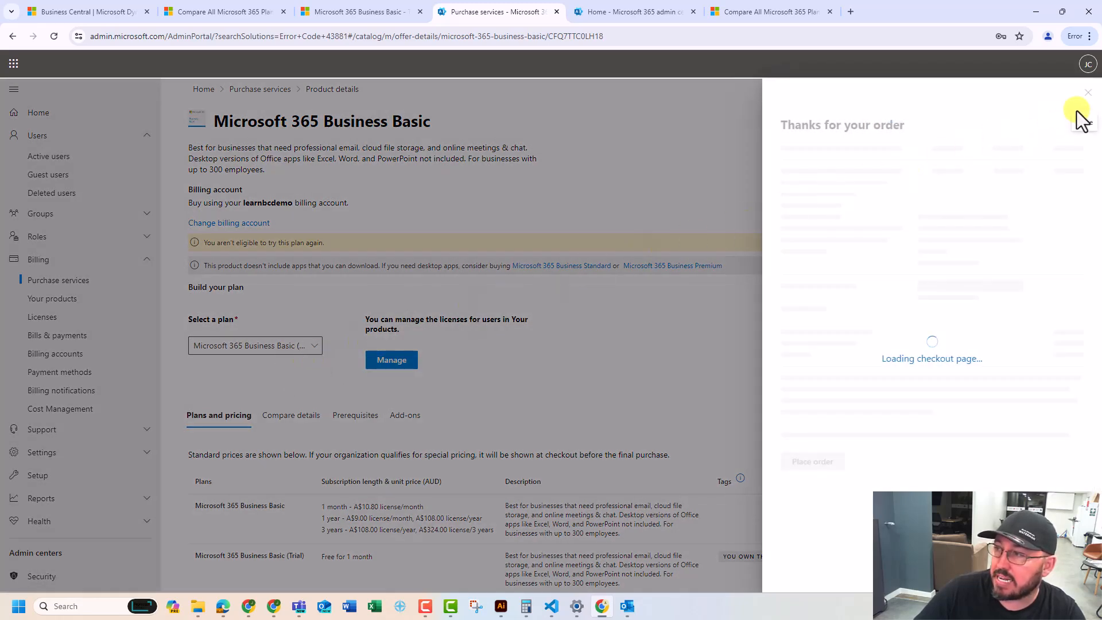
click(637, 12)
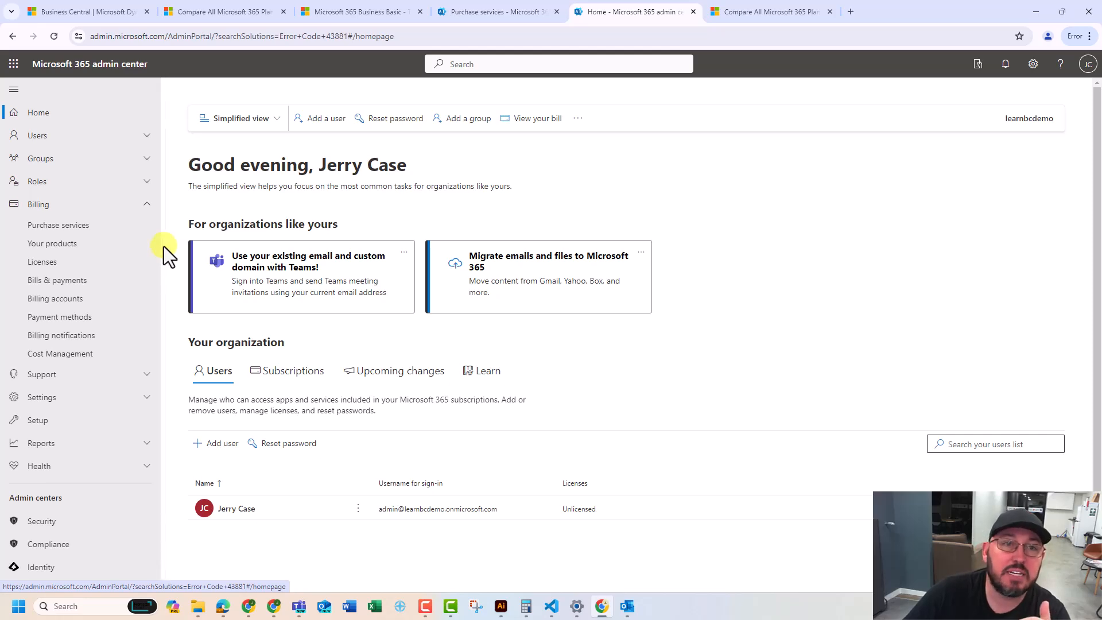
Start the free Business Central trial from its product page via Try for free.
click(98, 9)
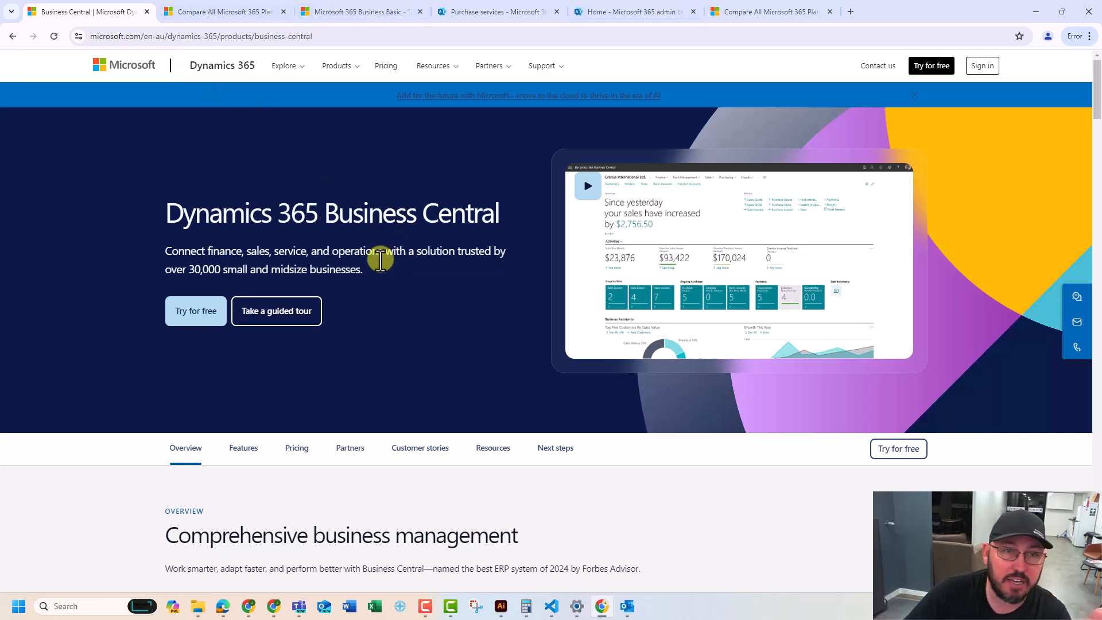
click(897, 449)
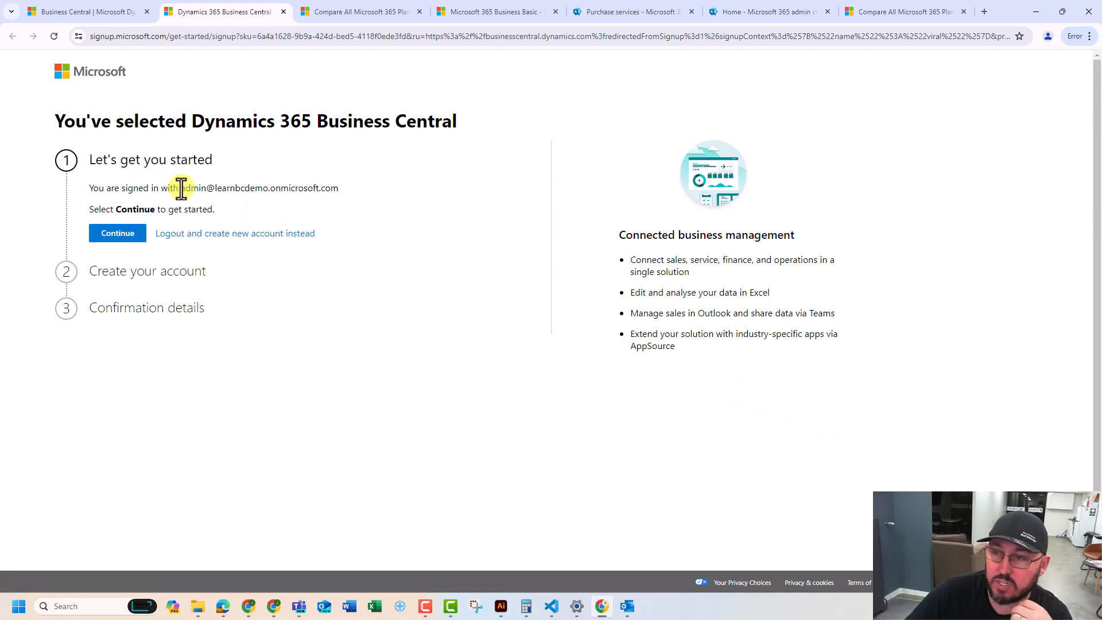
Continue with the signed-in account, select Australia, enter the business phone number and create the account.
drag(180, 188, 334, 186)
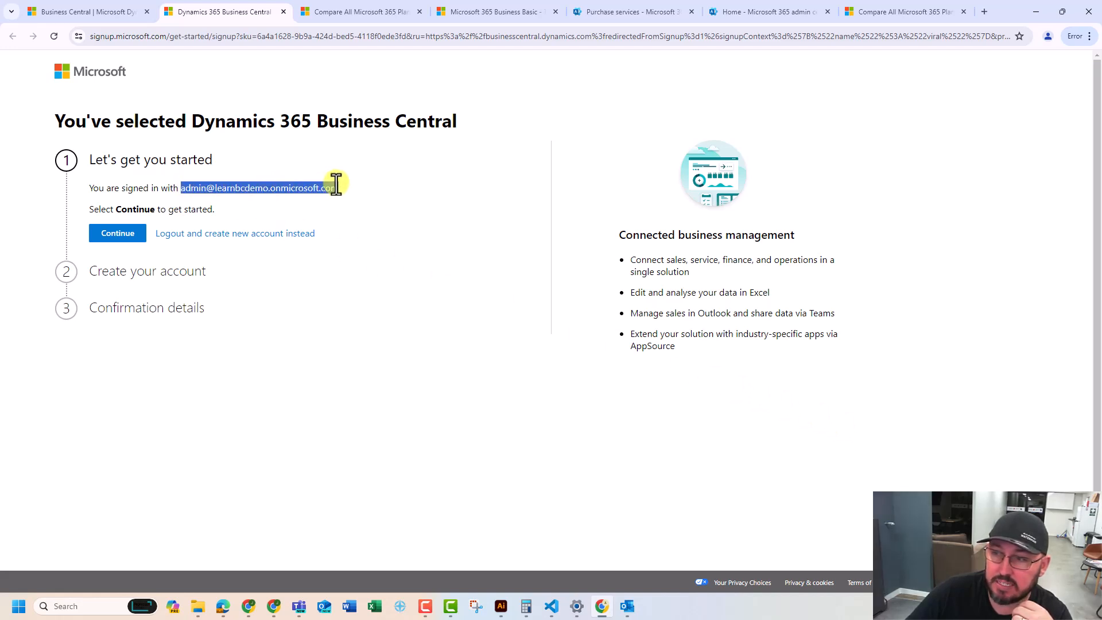
click(121, 234)
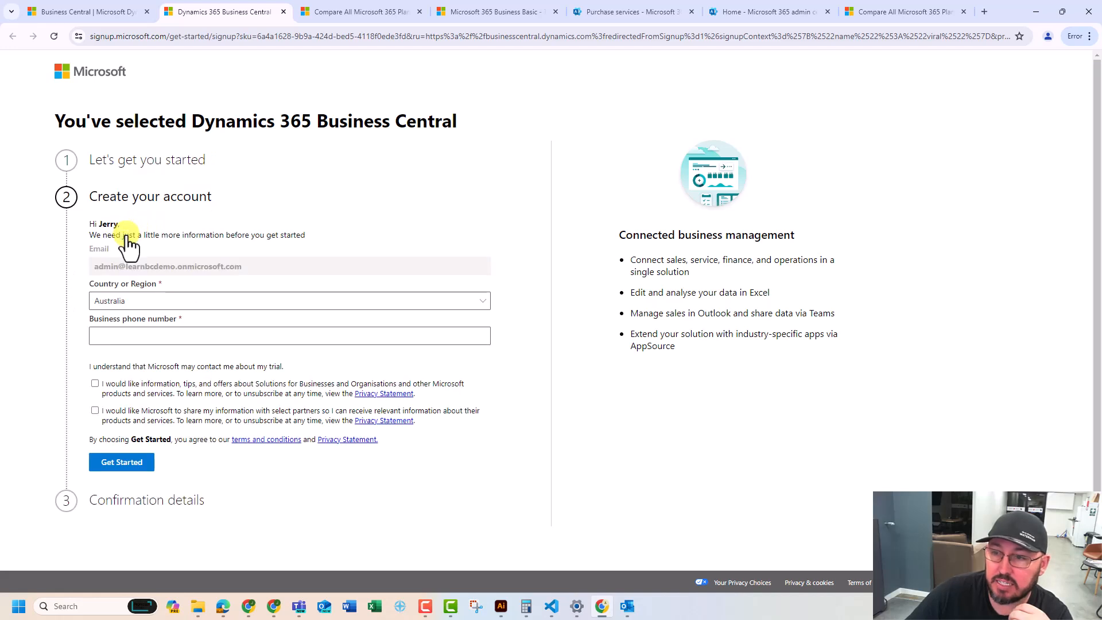
click(161, 336)
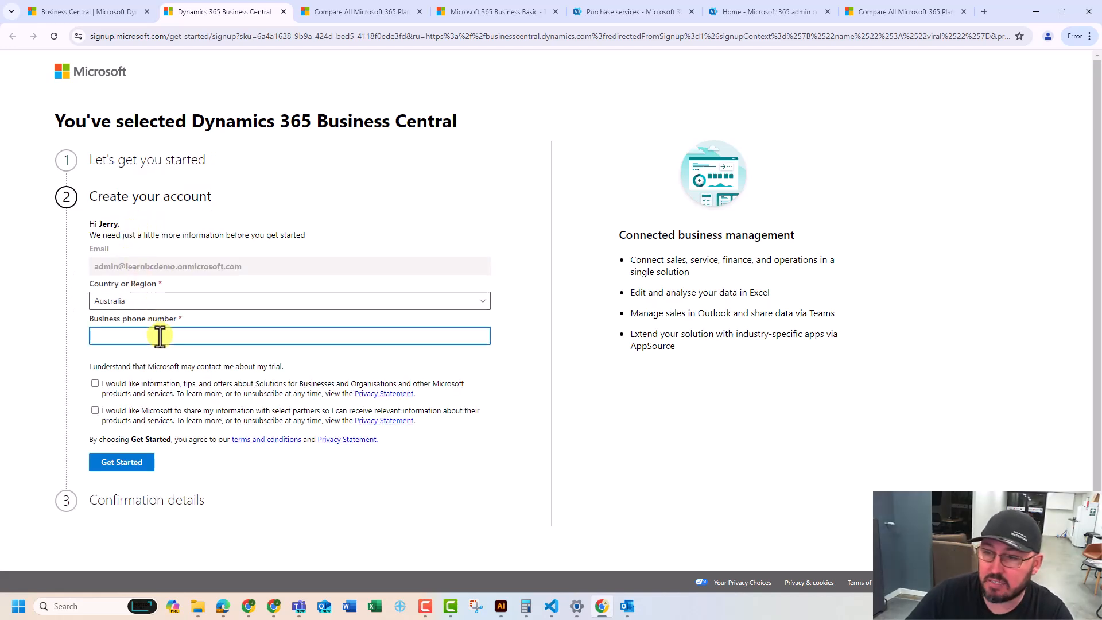
text(+614881)
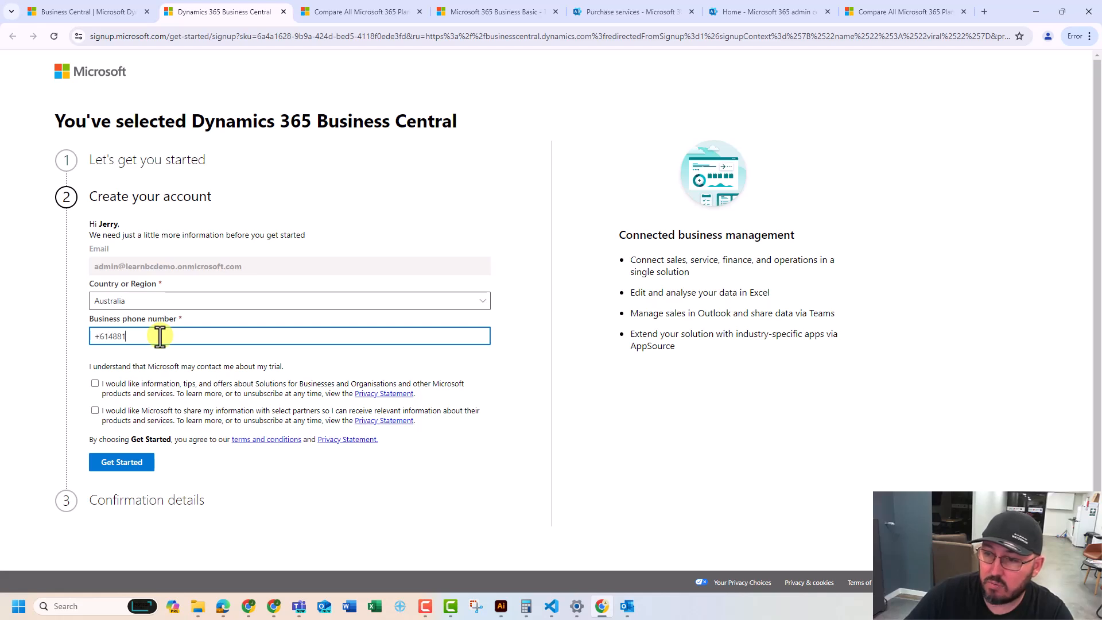
text(19119)
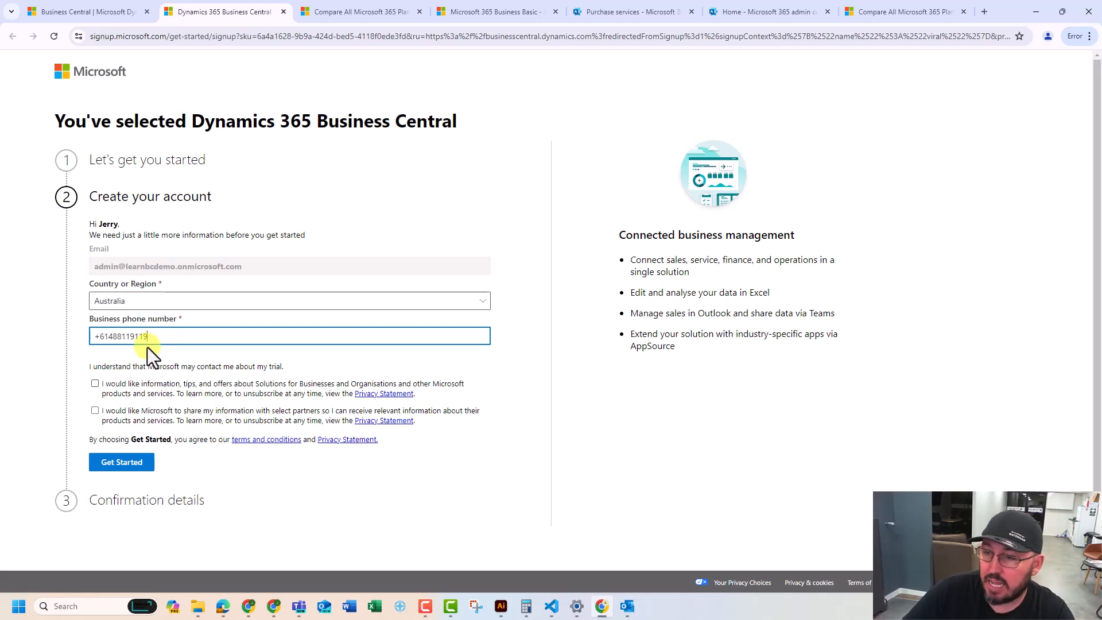
click(128, 367)
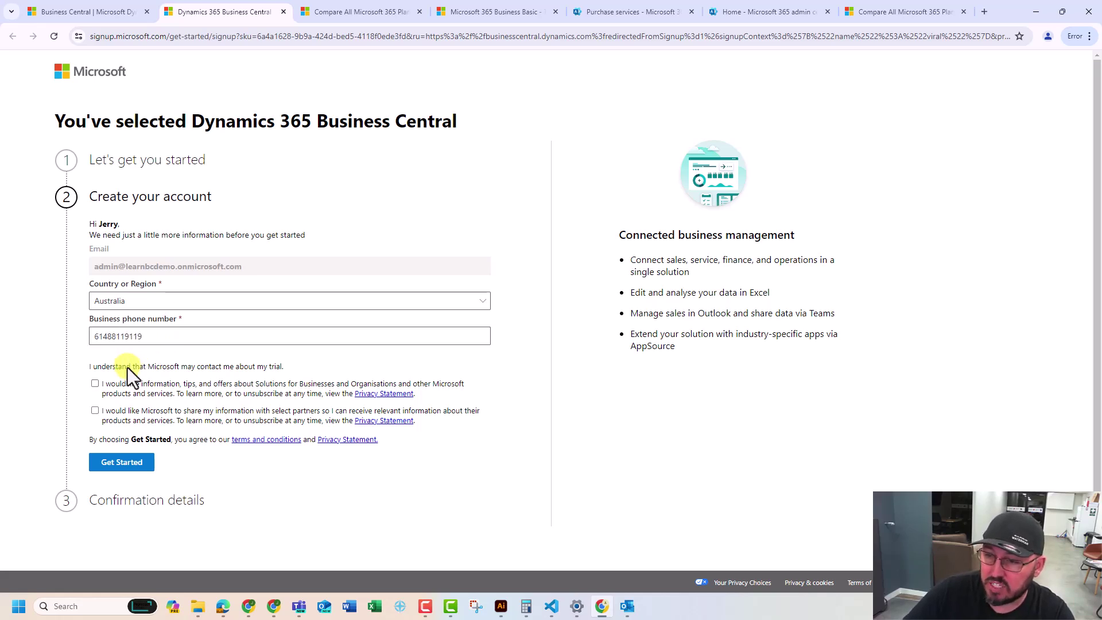
click(125, 465)
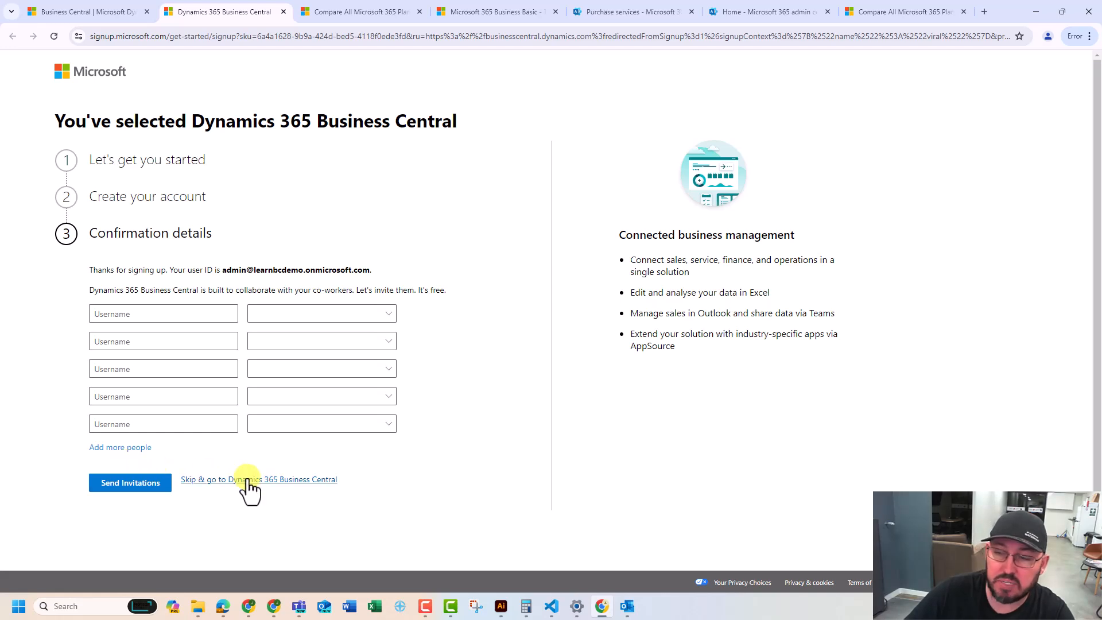
Pick the learnbcdemo.onmicrosoft.com invitee domain, then skip inviting co-workers and go to Business Central.
click(276, 315)
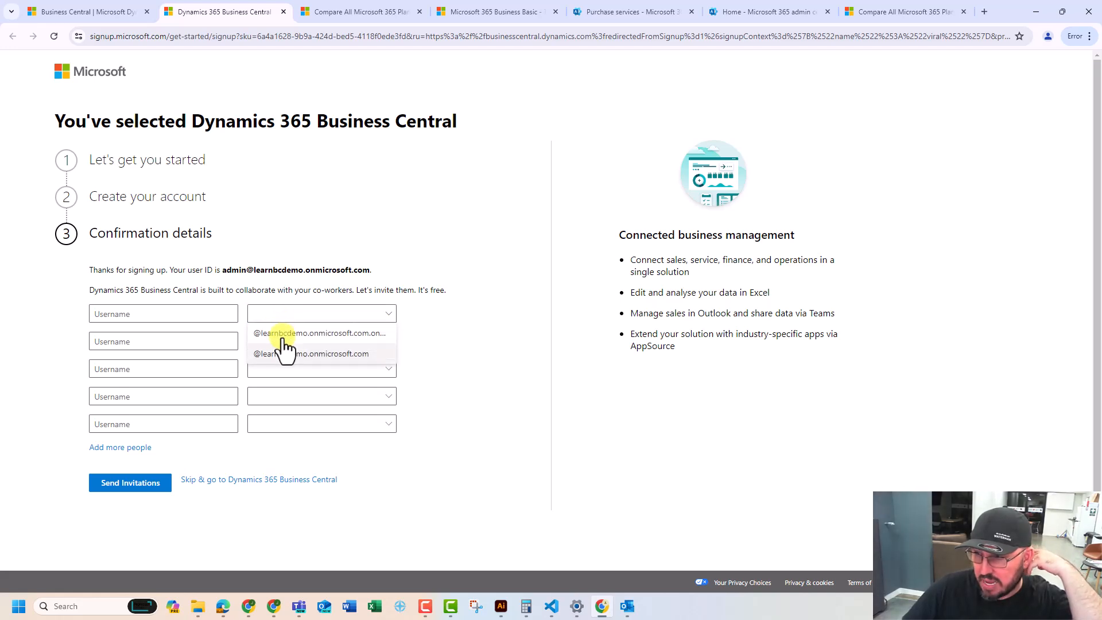
click(272, 354)
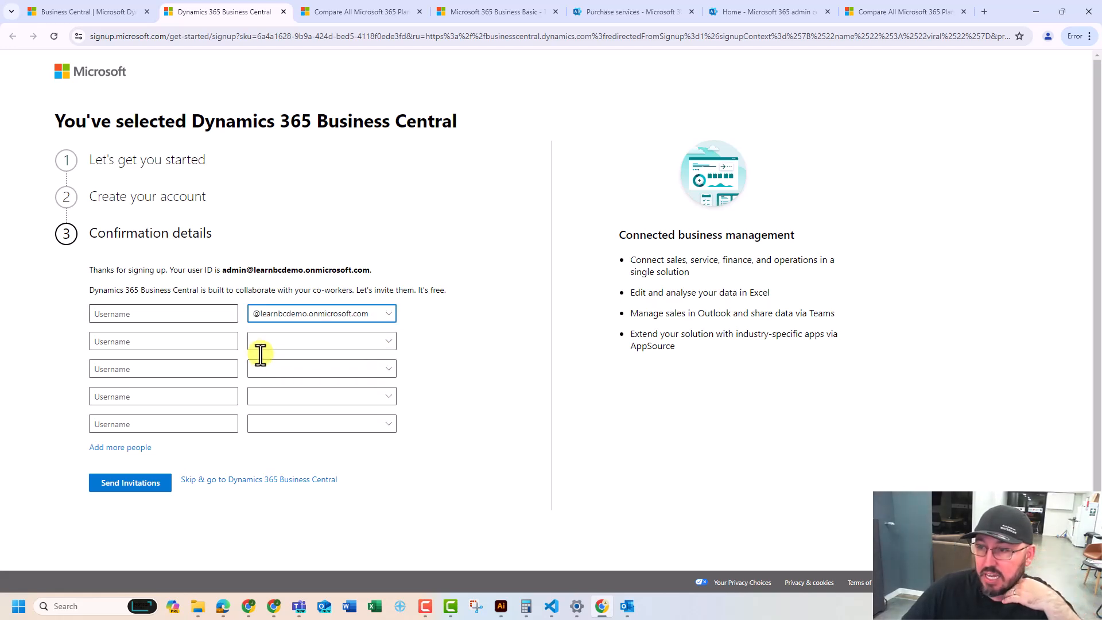
click(170, 315)
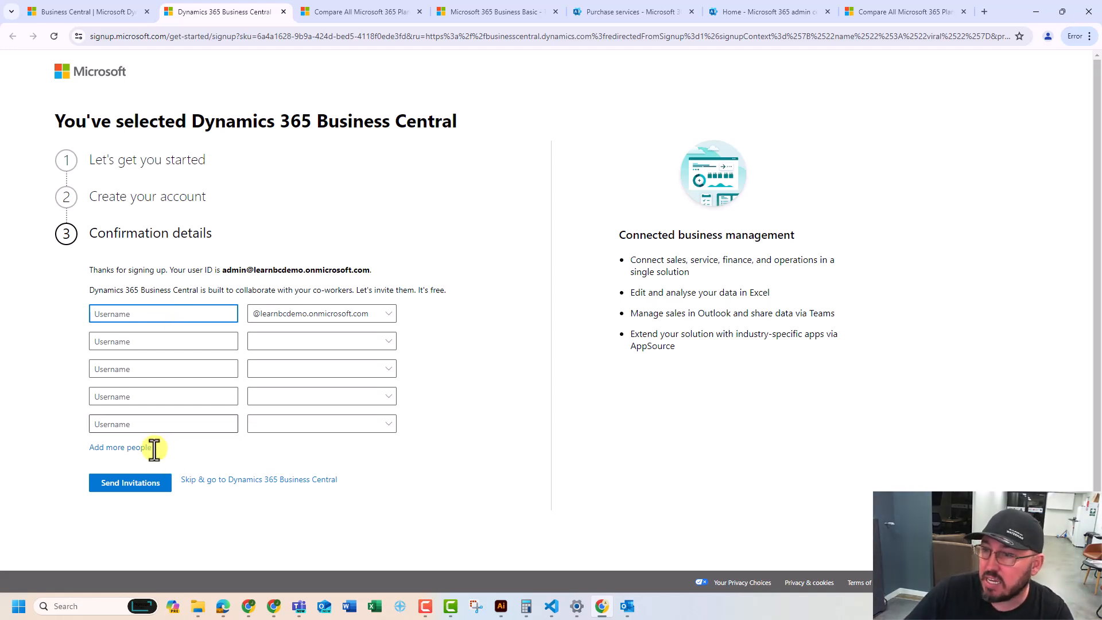
click(241, 480)
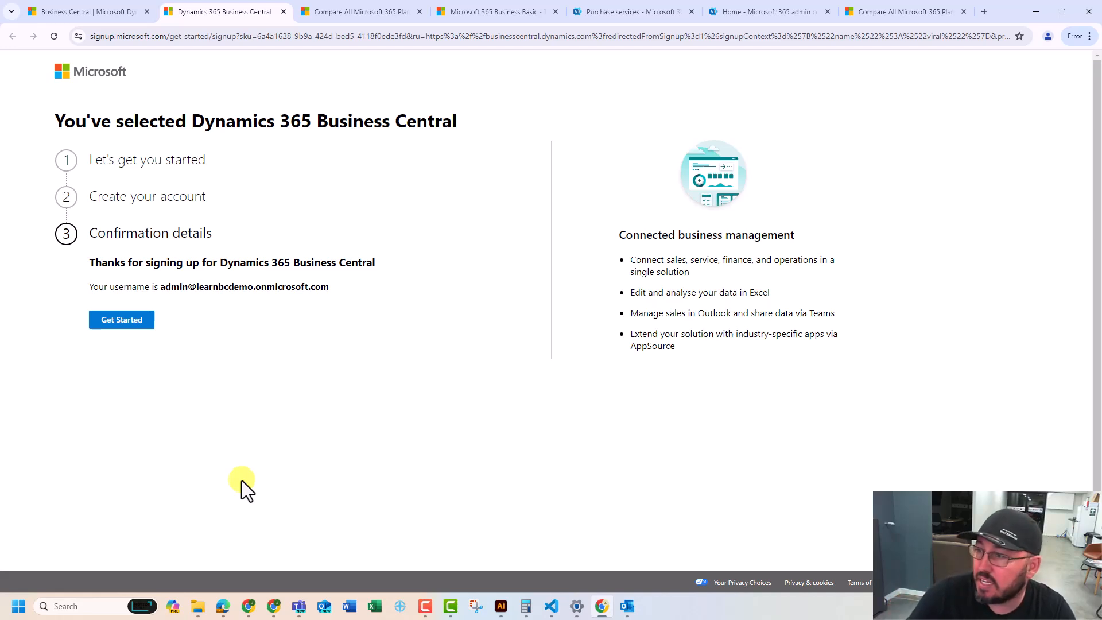
Launch Business Central, skip the quick survey question and wait for the CRONUS AU home page.
click(121, 322)
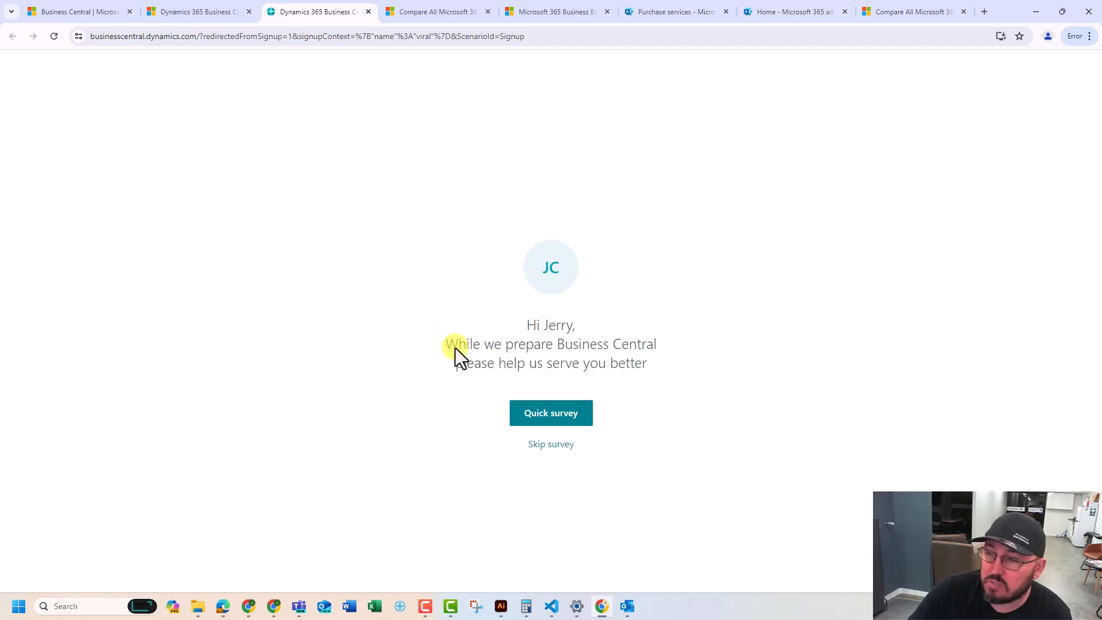
click(557, 417)
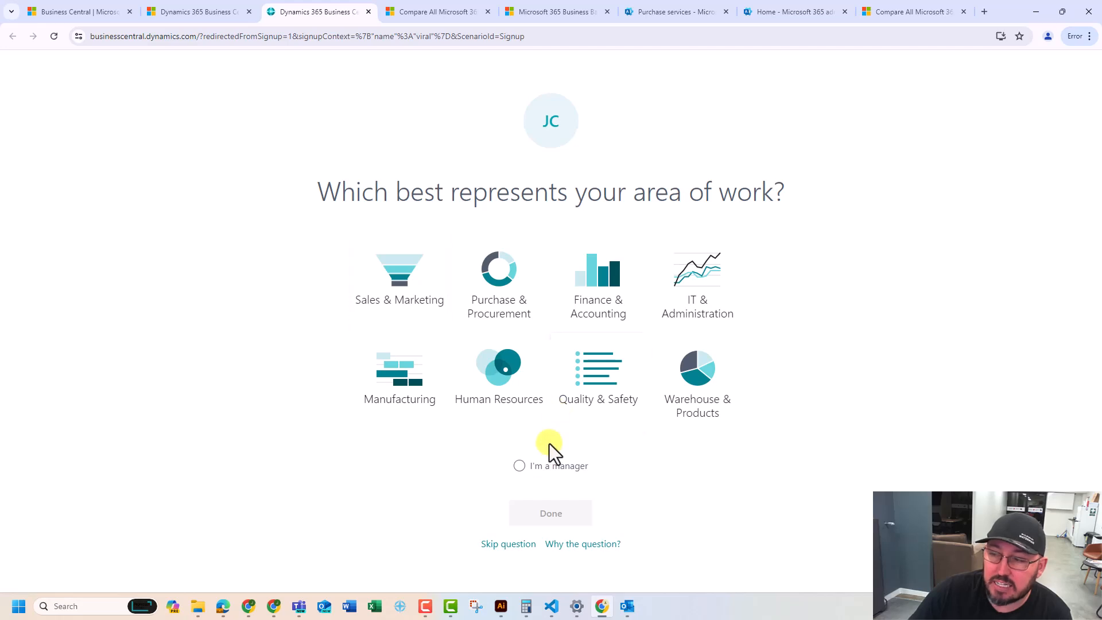
click(512, 545)
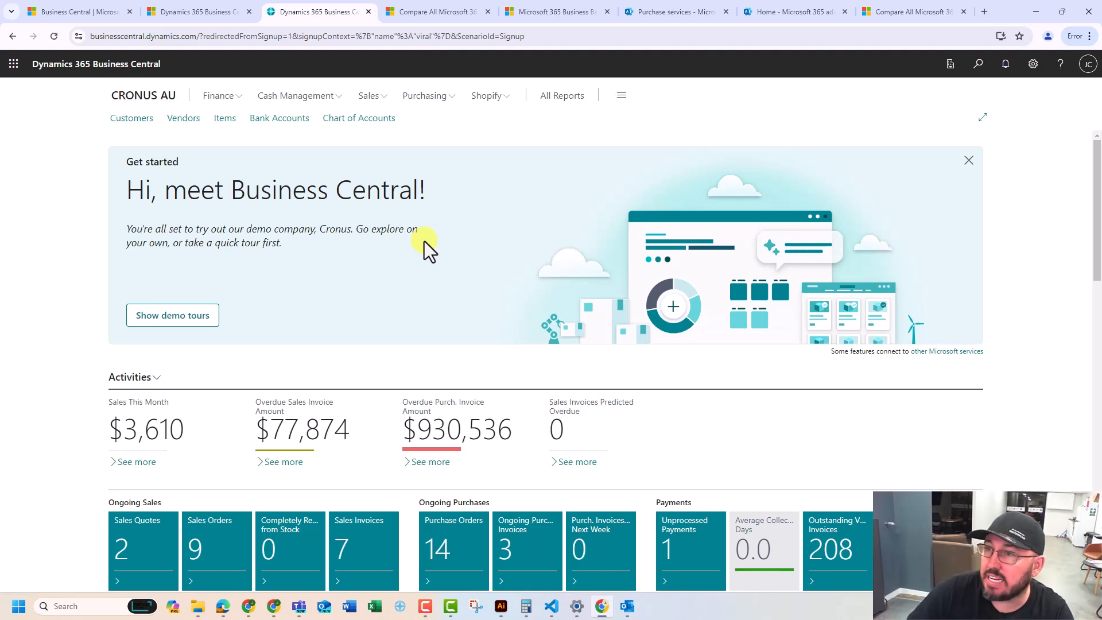
click(788, 16)
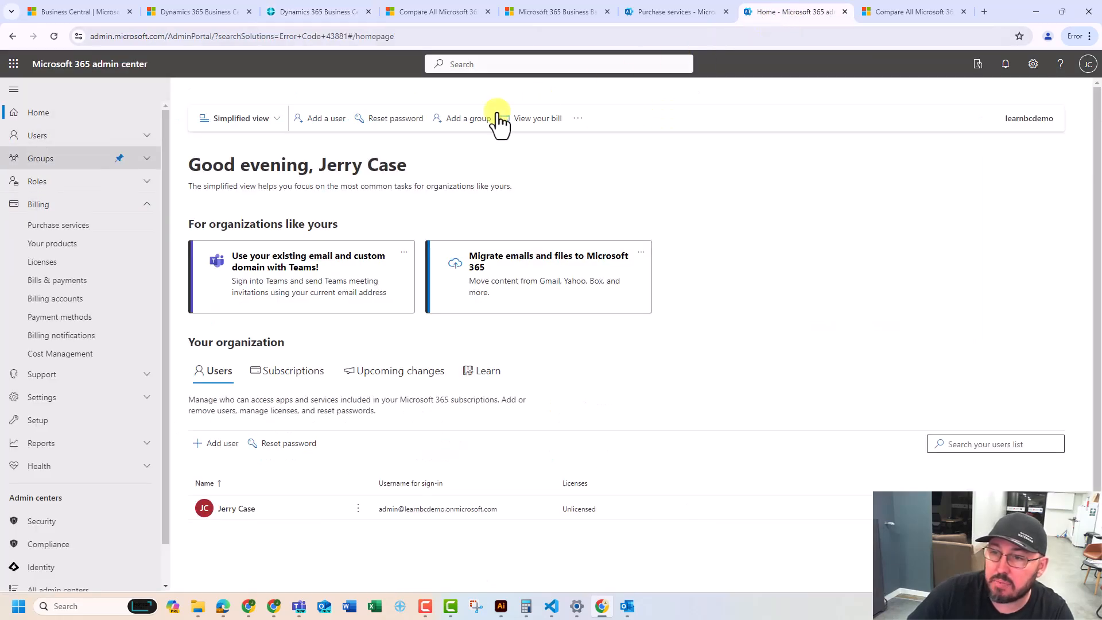
click(40, 264)
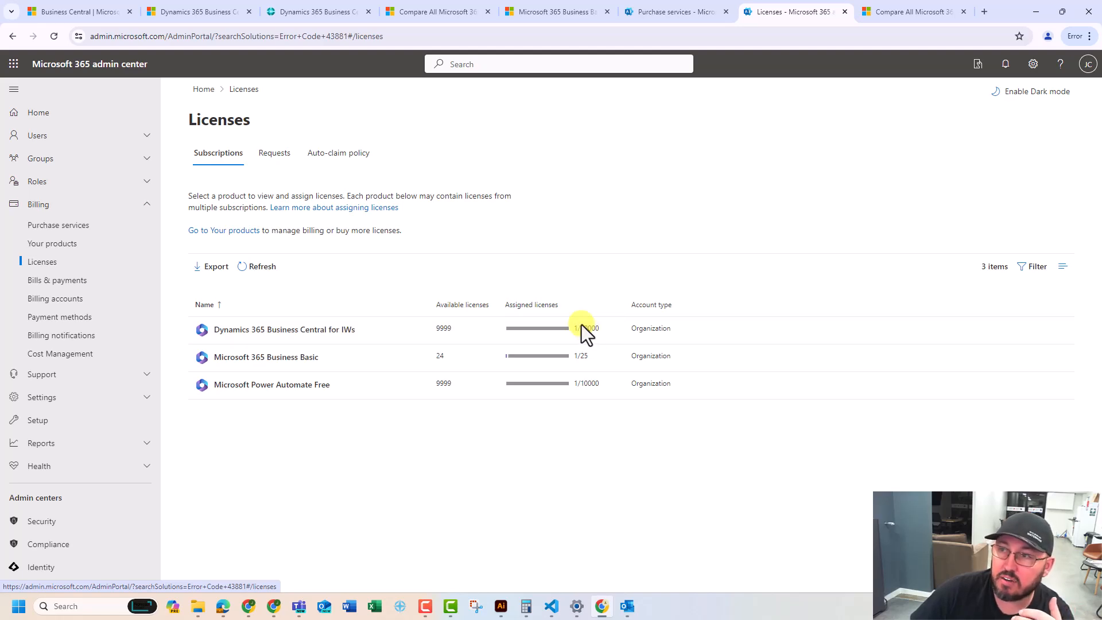
click(330, 11)
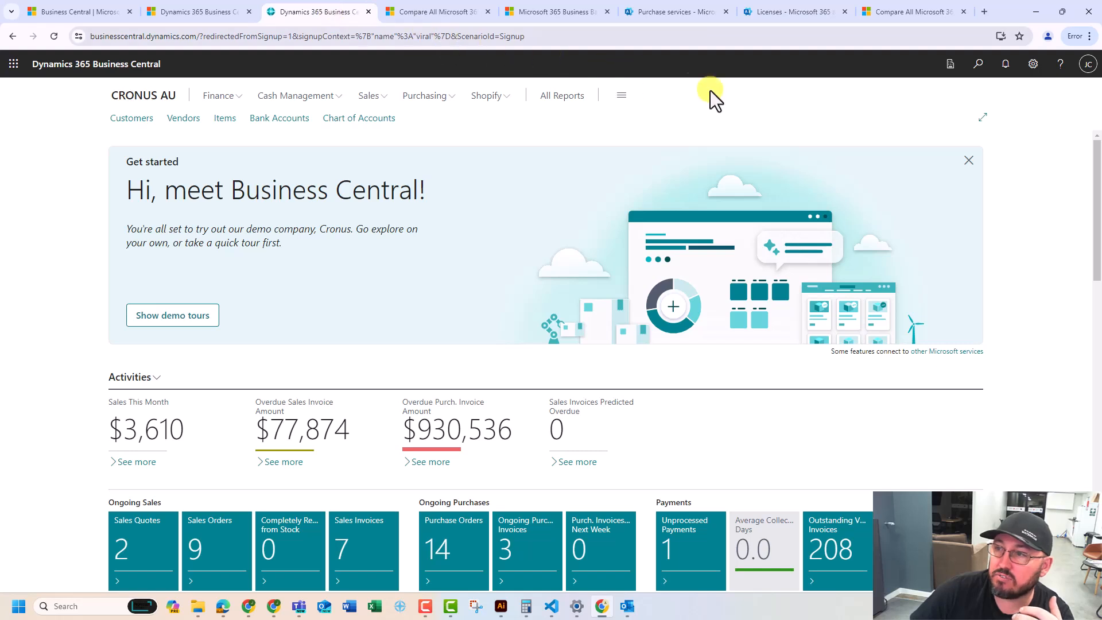
From the gear menu open the Business Central admin center and widen the Country/region column in Environments.
click(1034, 63)
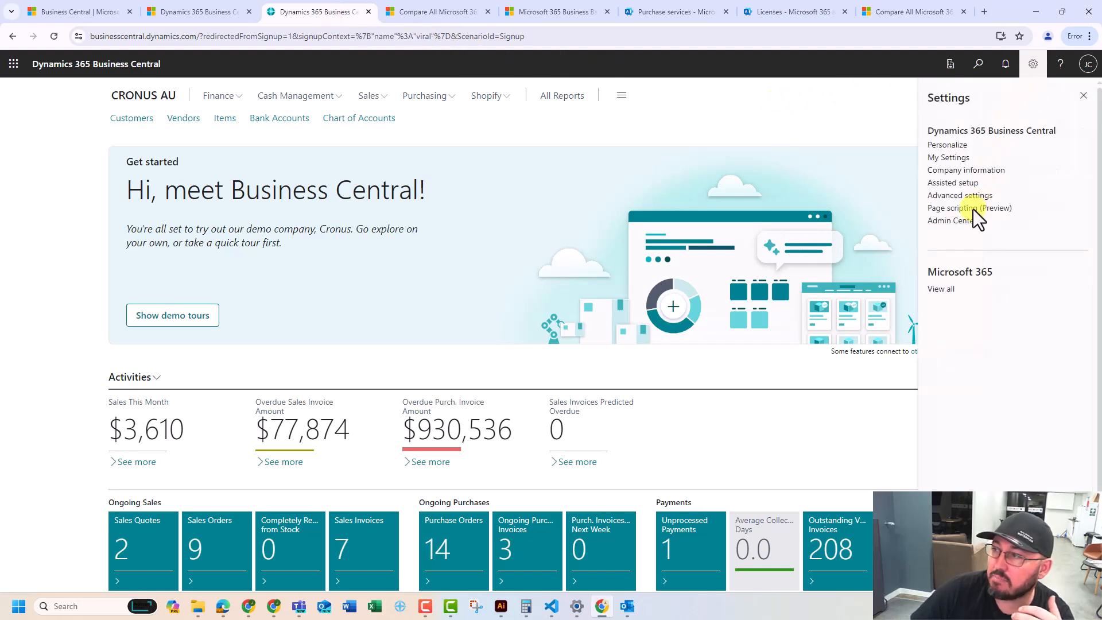
click(1033, 64)
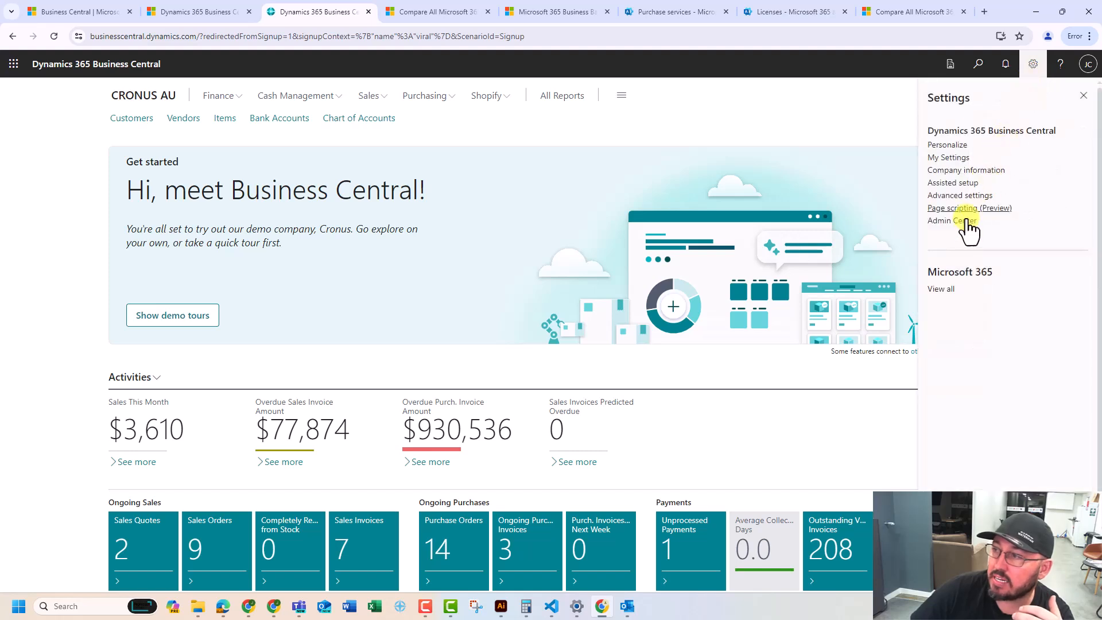
click(966, 221)
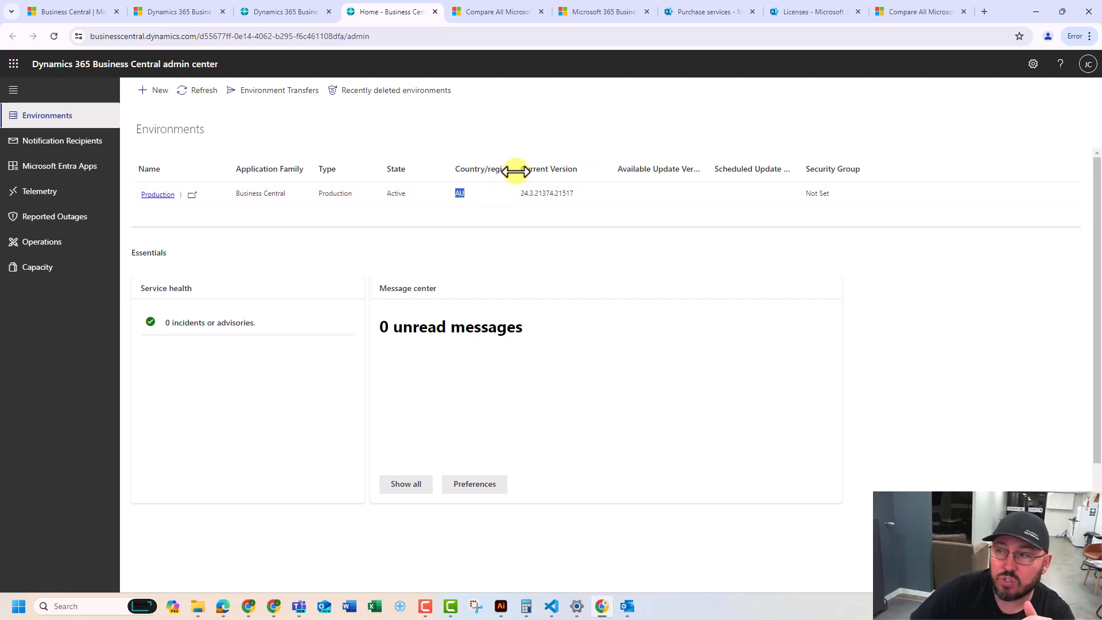
mouse_move(517, 170)
mouse_down()
mouse_move(571, 170)
mouse_move(562, 171)
mouse_up()
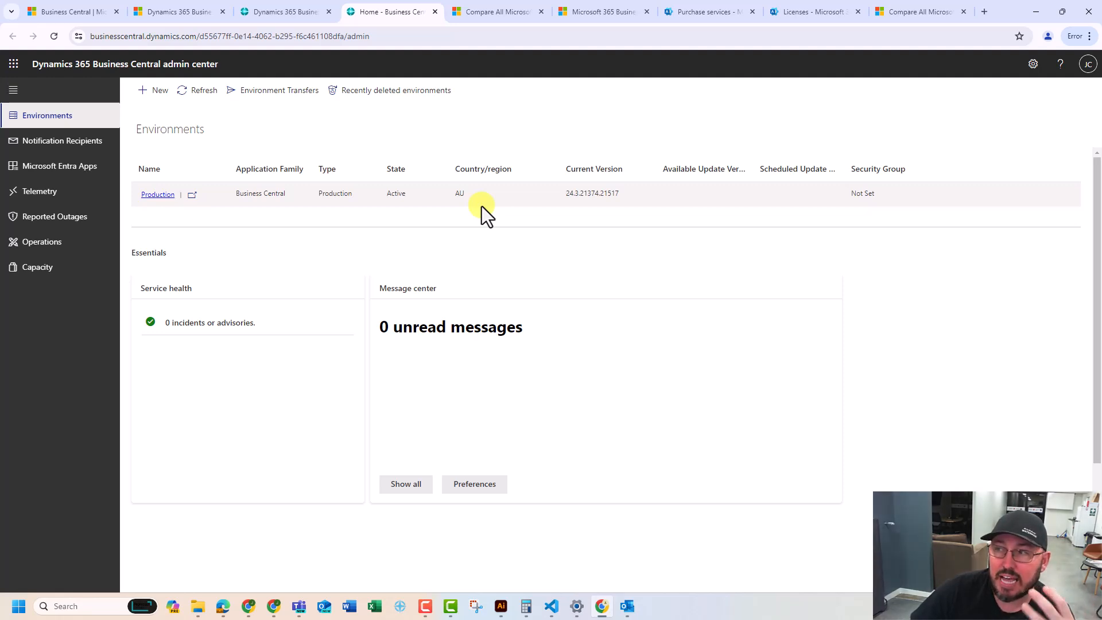
Find and open General Ledger Setup via search for 'gen setup' to review AU local functionality.
click(295, 15)
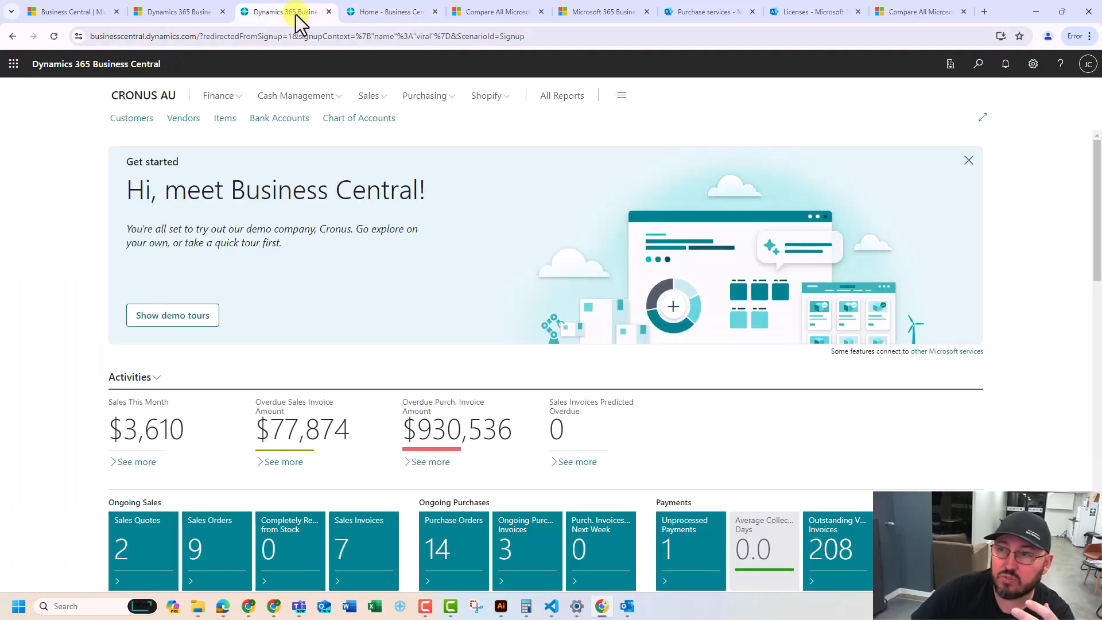
click(980, 64)
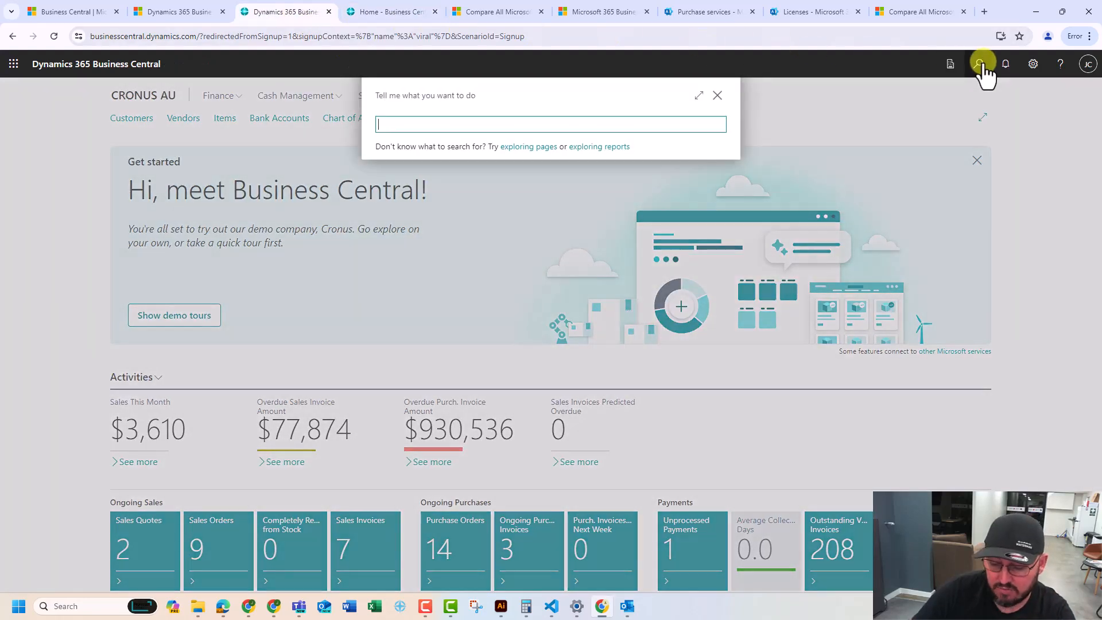
text(gen)
text(setup)
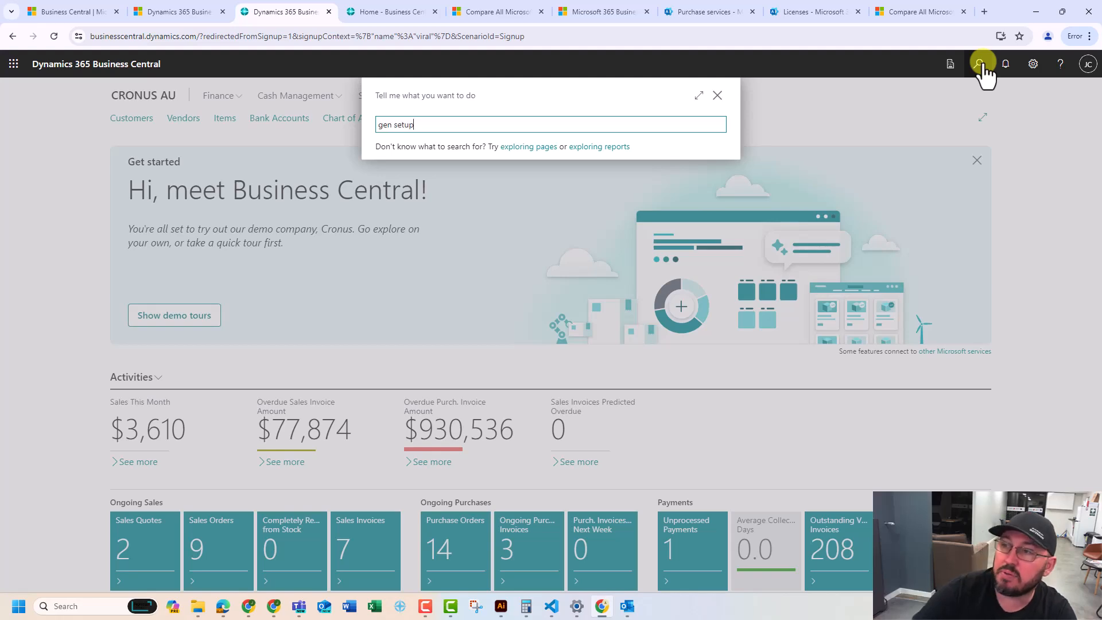
click(431, 171)
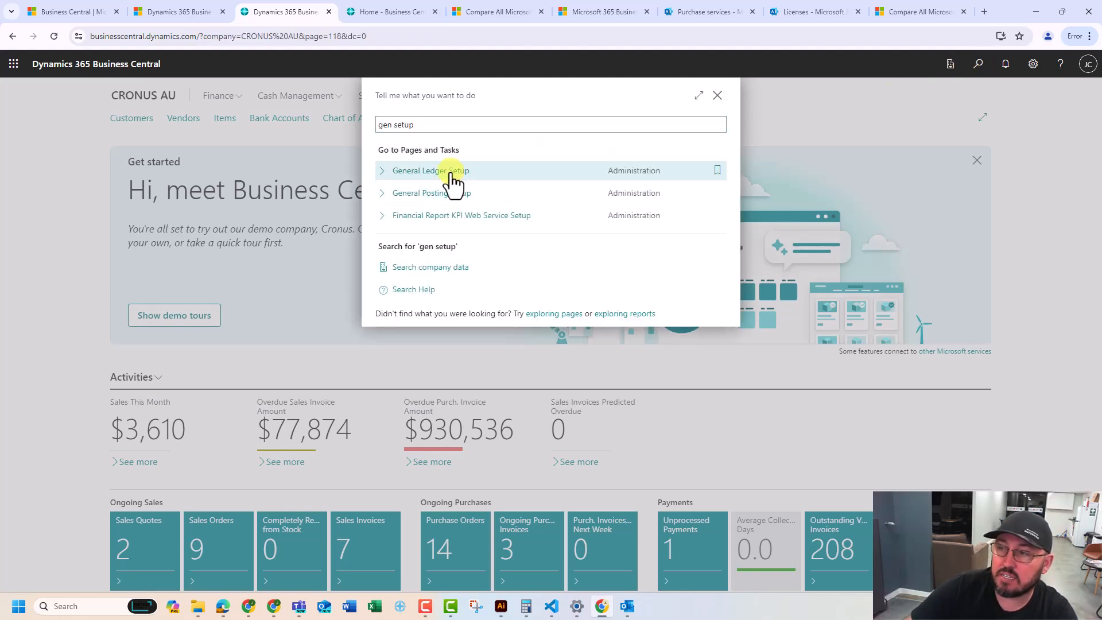
scroll(412, 421, down, 1)
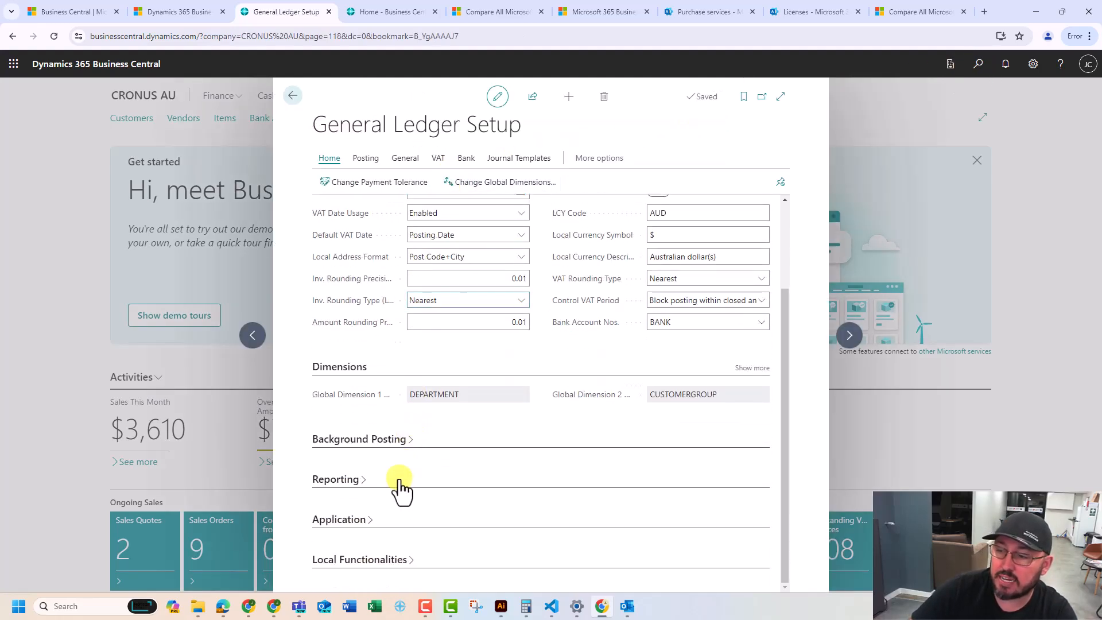
scroll(380, 562, down, 3)
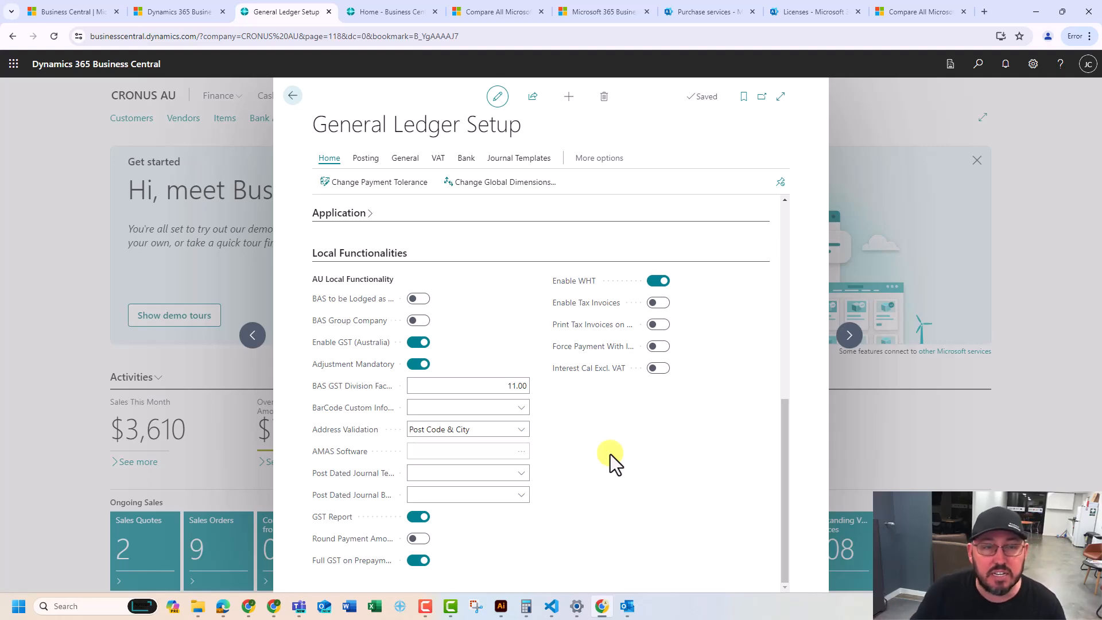
Close setup and the Get started banner, check available companies, then show the CRONUS AU Customers list.
key(Escape)
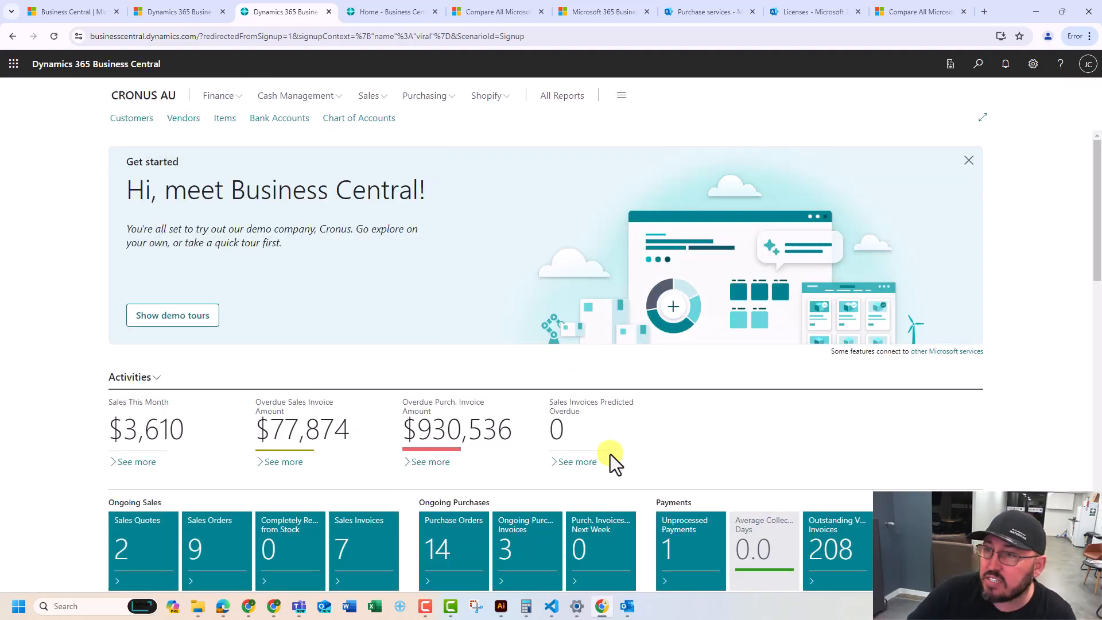
click(966, 162)
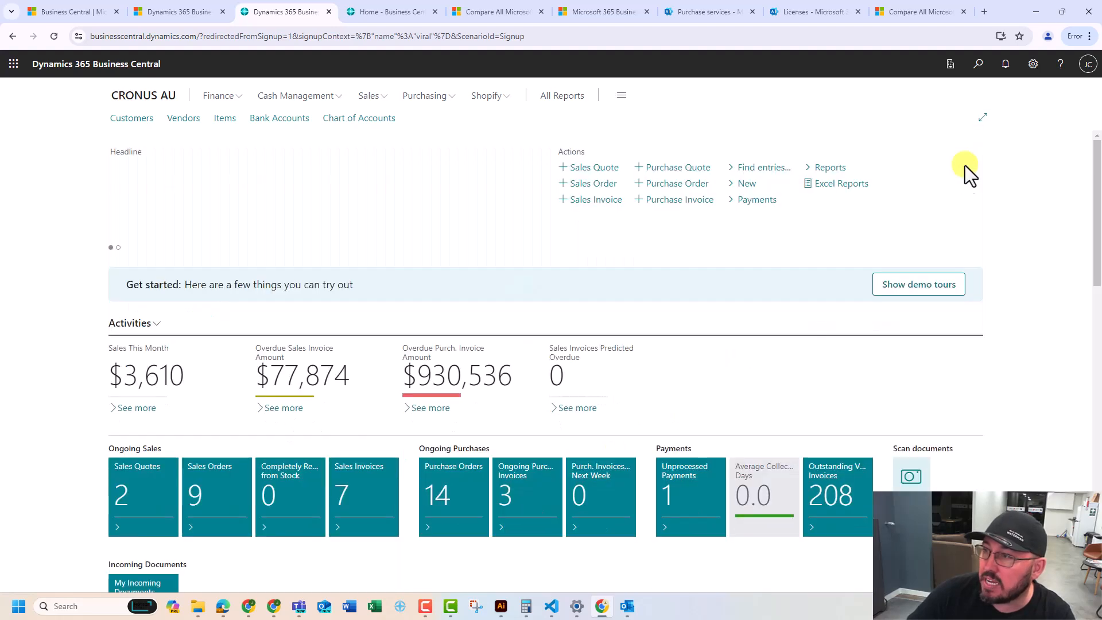
click(951, 64)
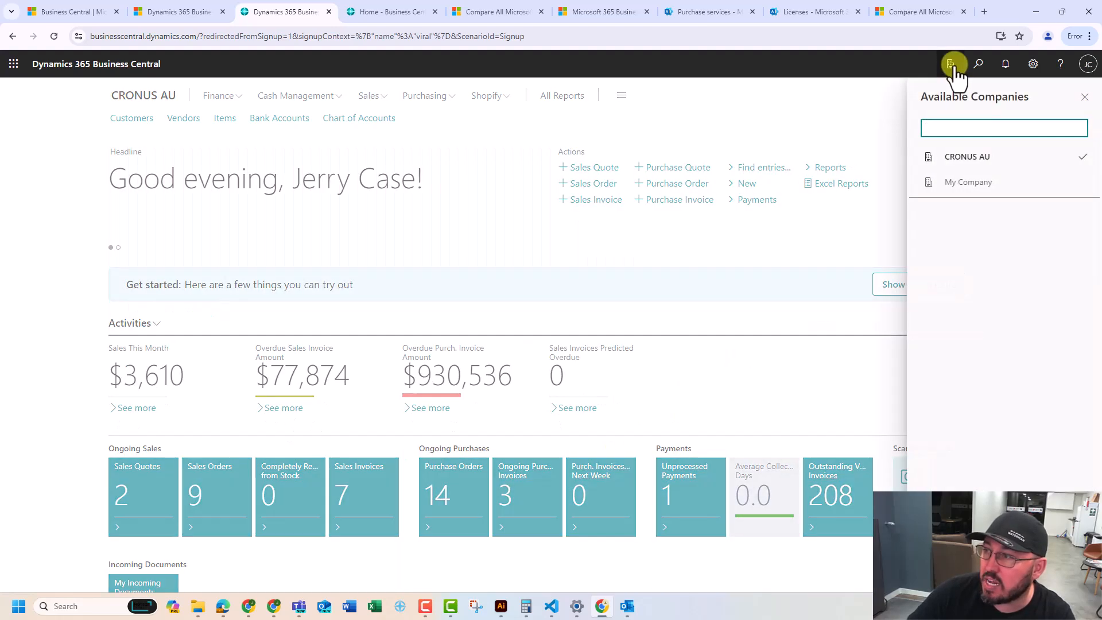
click(952, 65)
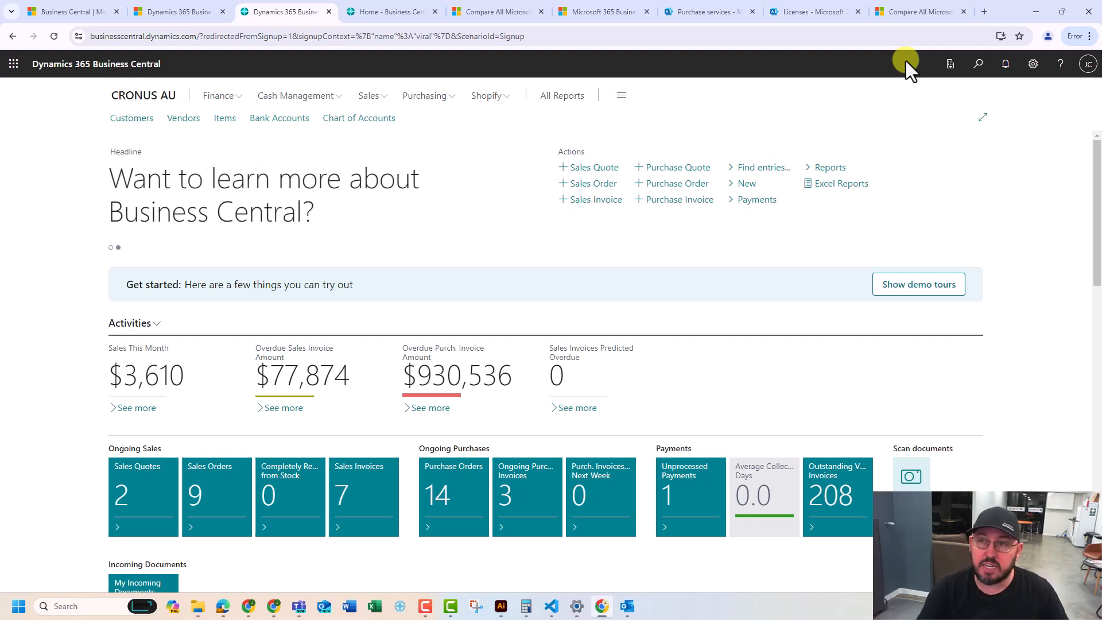
click(130, 119)
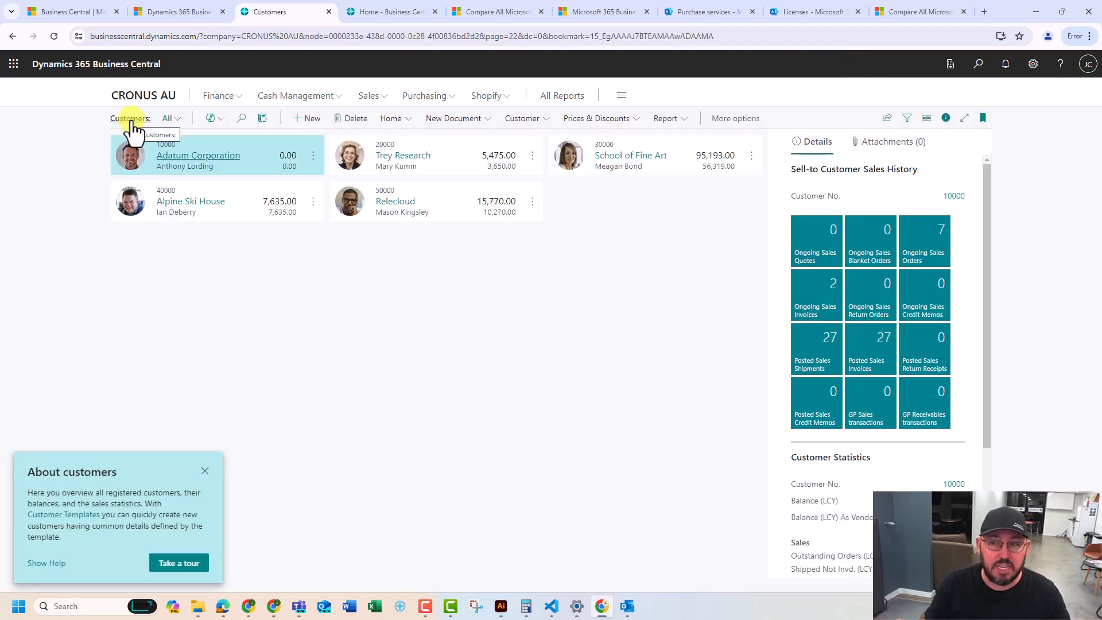